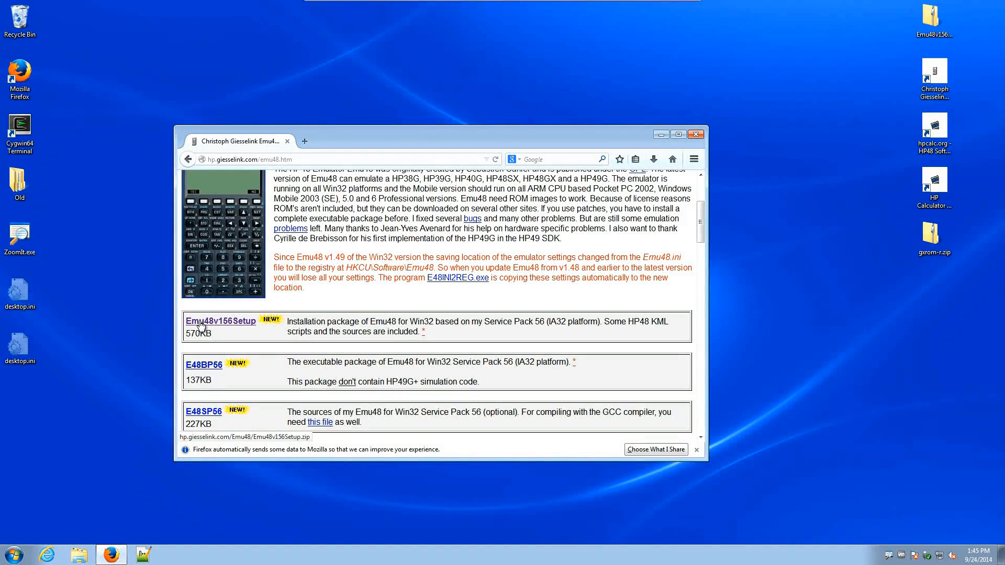
Launch Emu48v156Setup.exe from the Emu48v156Setup zip archive on the desktop and allow it to make changes to the computer
left_click_drag(540, 136, 481, 68)
left_click_drag(937, 21, 739, 250)
double_click(731, 238)
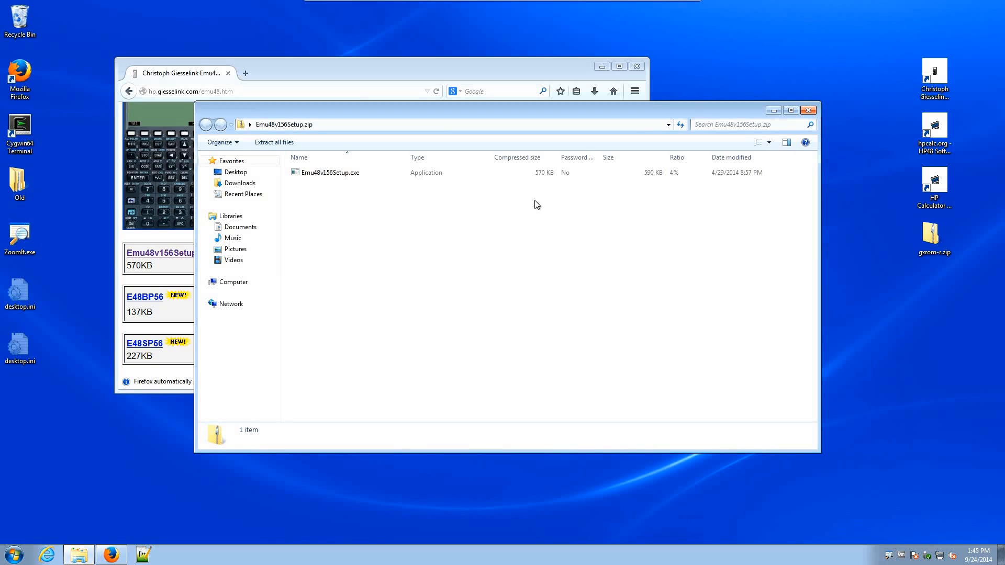
left_click_drag(387, 112, 446, 145)
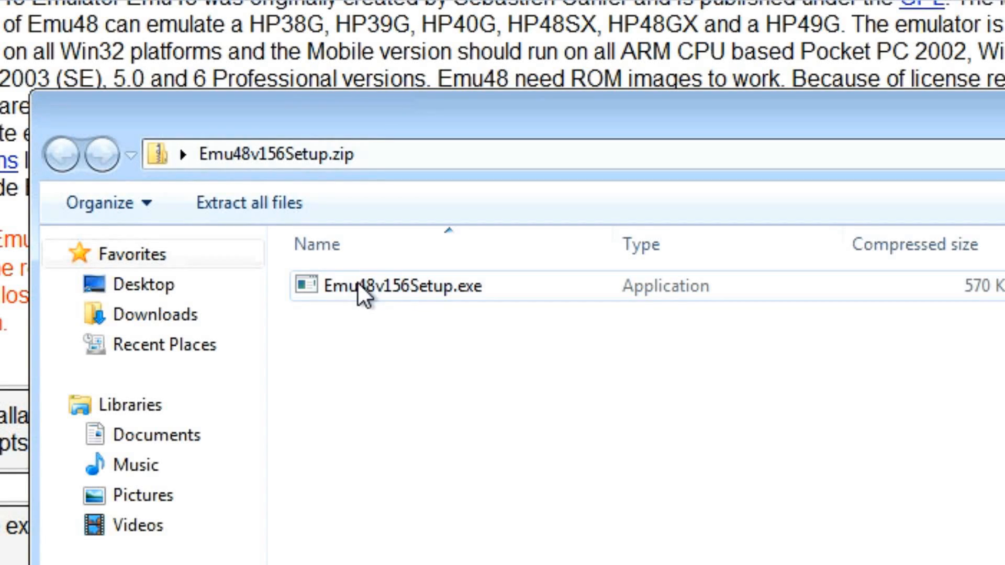
left_click(357, 282)
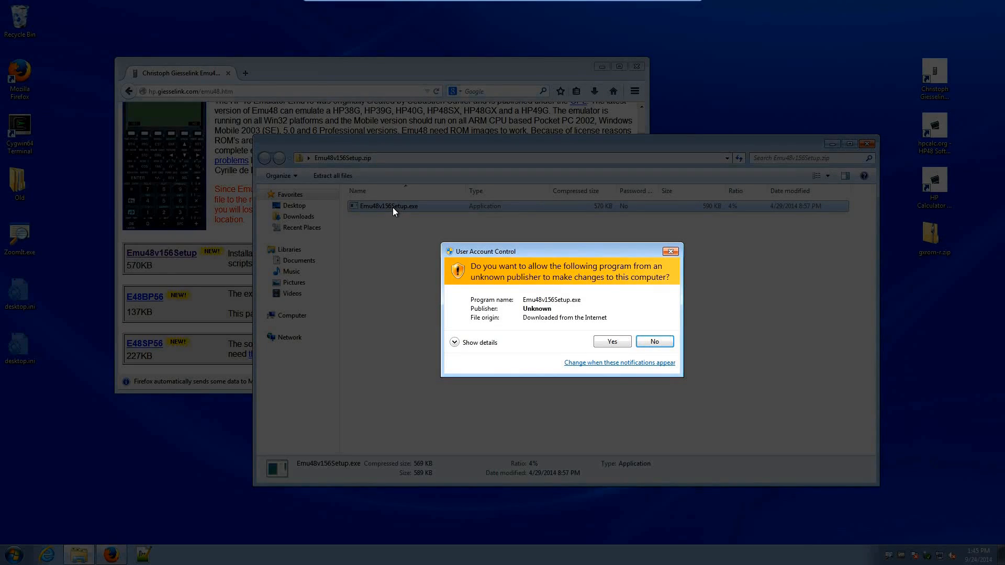
left_click(607, 342)
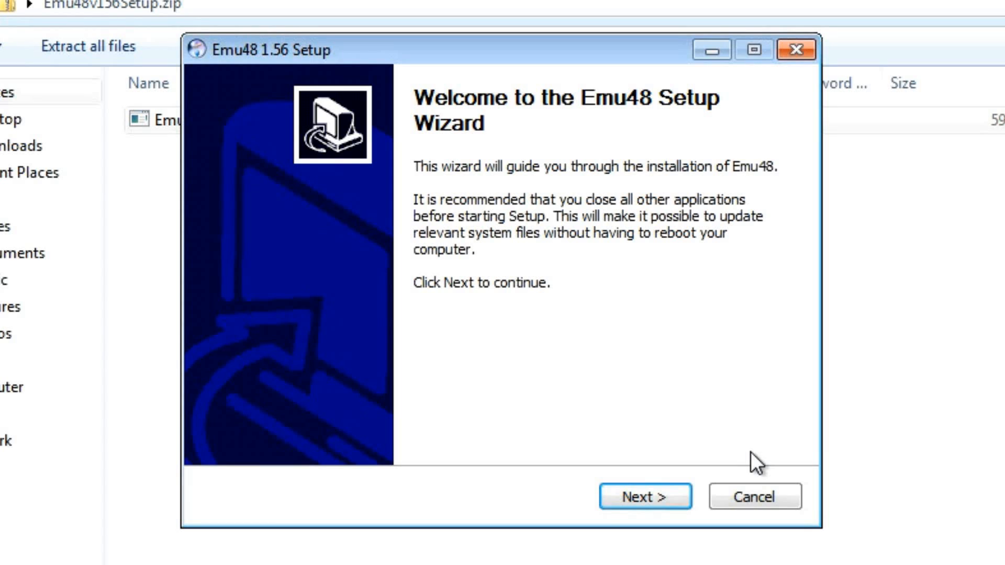
Accept the Emu48 license agreement and choose the Full install type
left_click(655, 498)
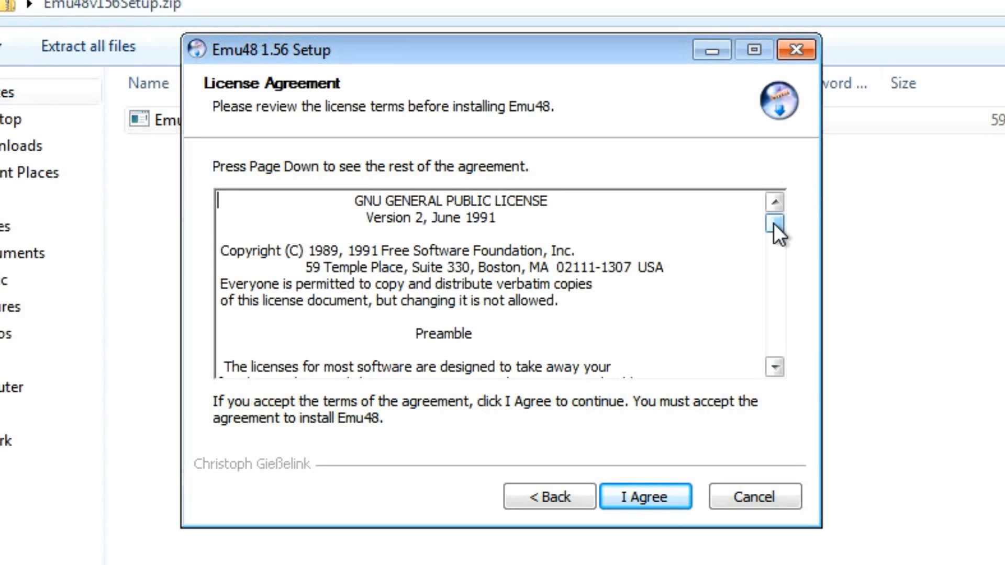
left_click_drag(773, 223, 789, 201)
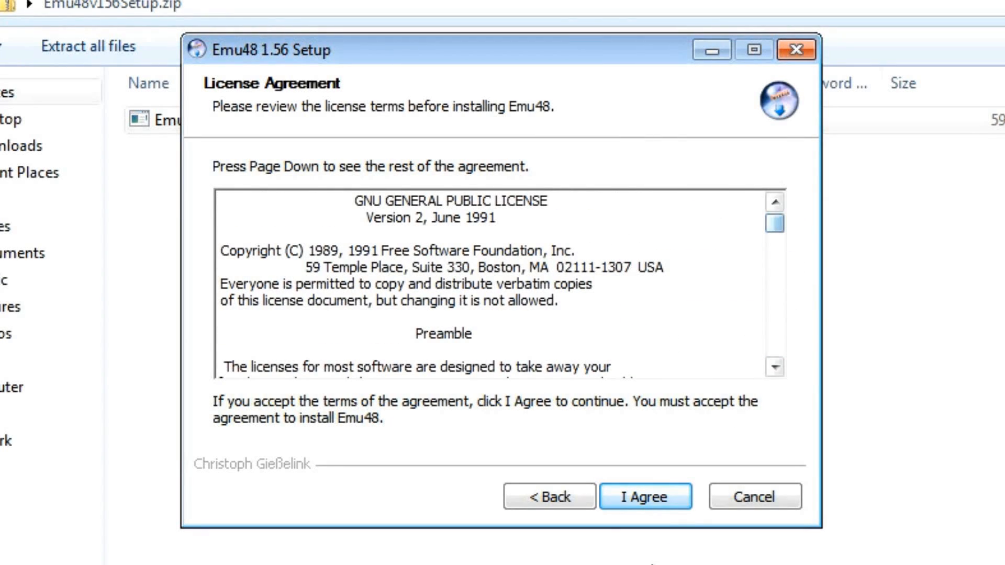
left_click(639, 499)
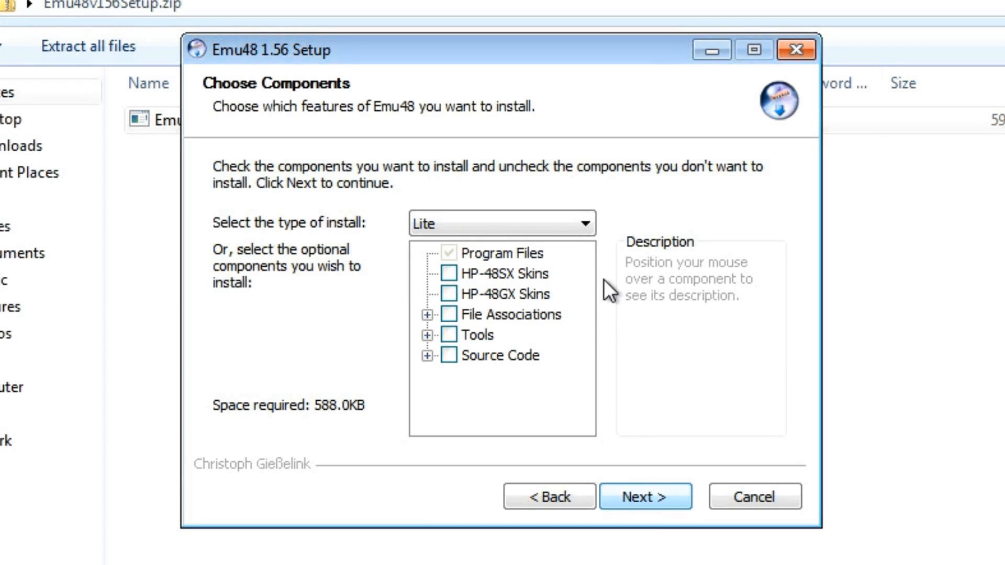
left_click(574, 224)
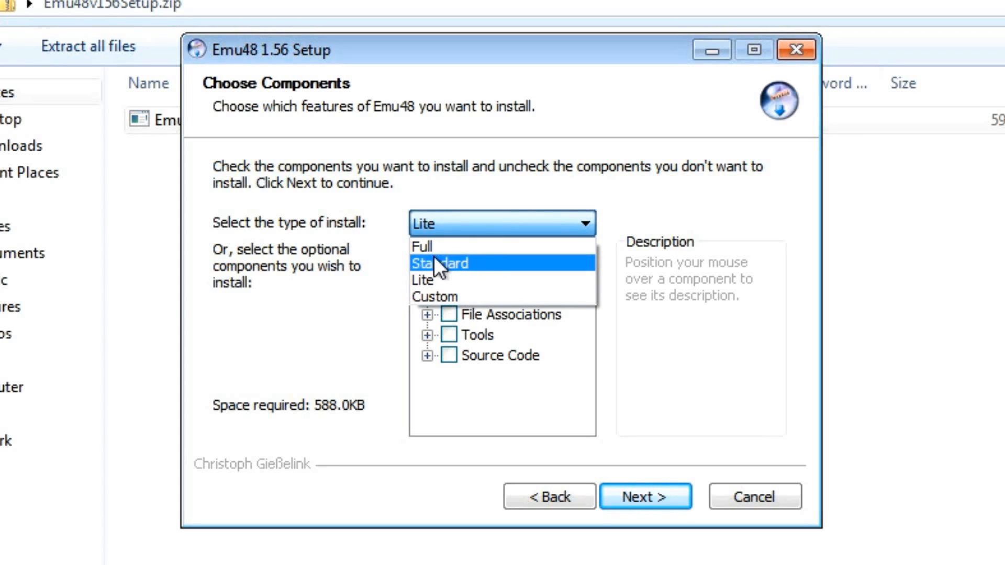
left_click(428, 247)
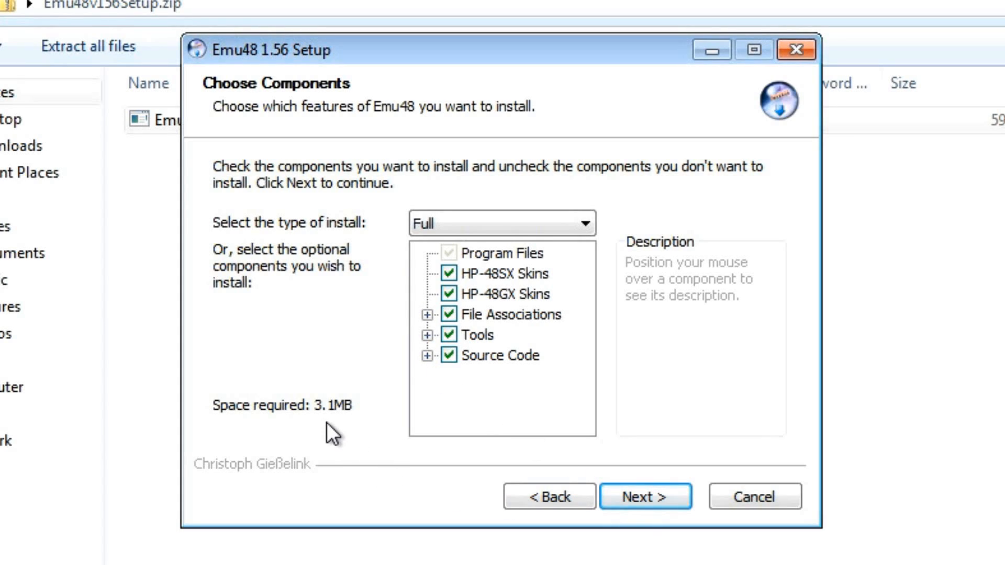
left_click(651, 494)
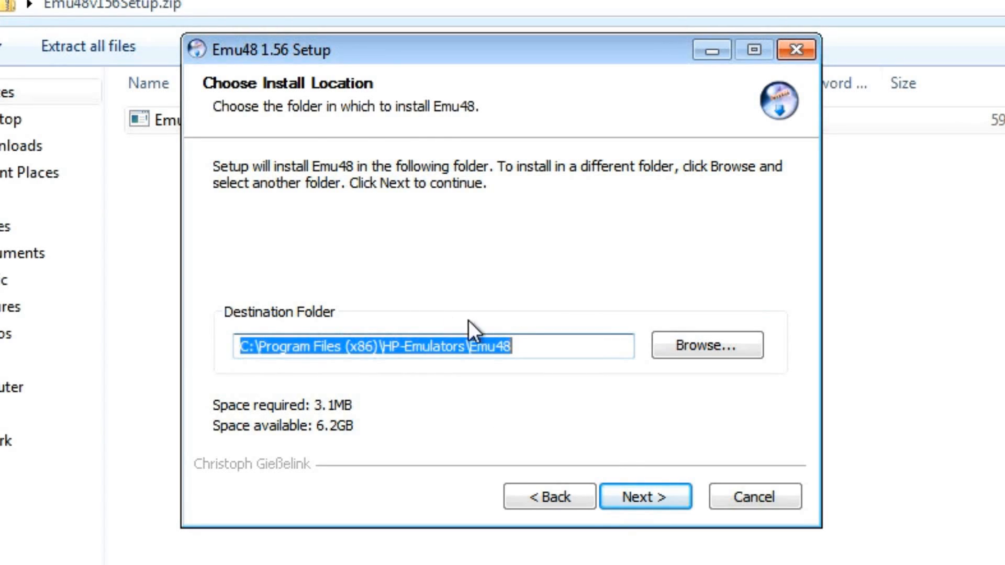
Install Emu48 to C:\Program Files (x86)\HP-Emulators\Emu48 with the HP-Emulators\Emu48 Start Menu folder and finish the setup wizard
left_click(658, 497)
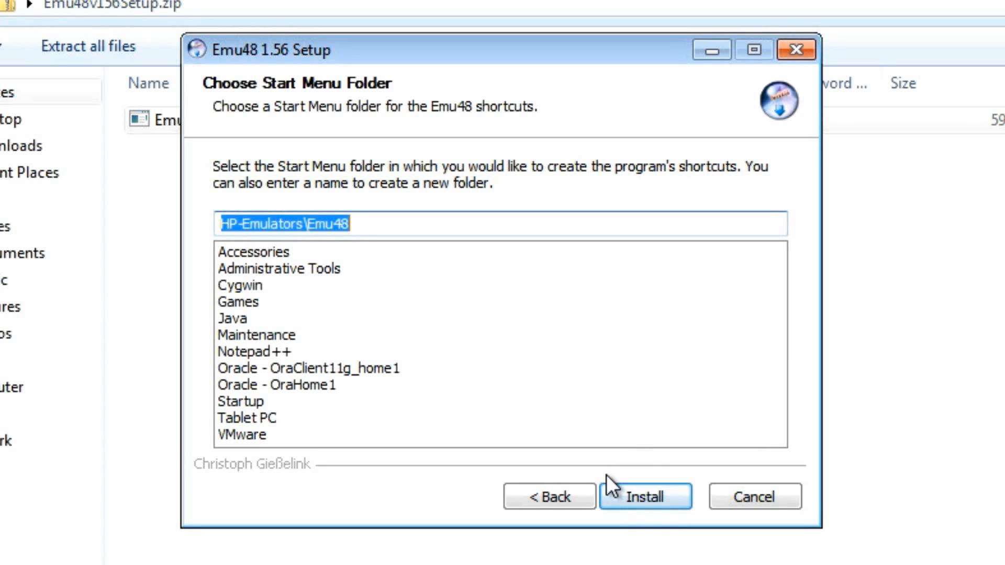
left_click(633, 495)
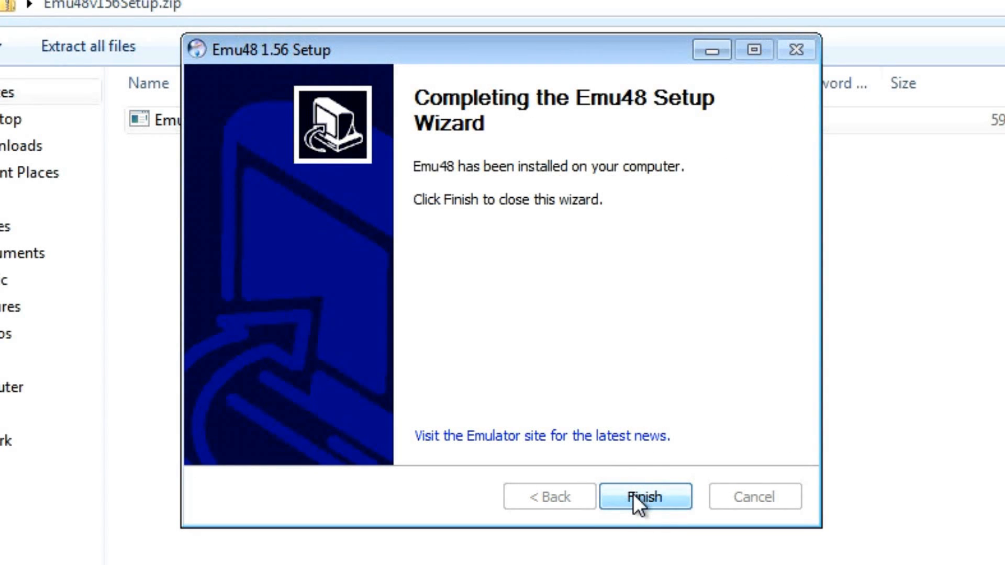
left_click(644, 496)
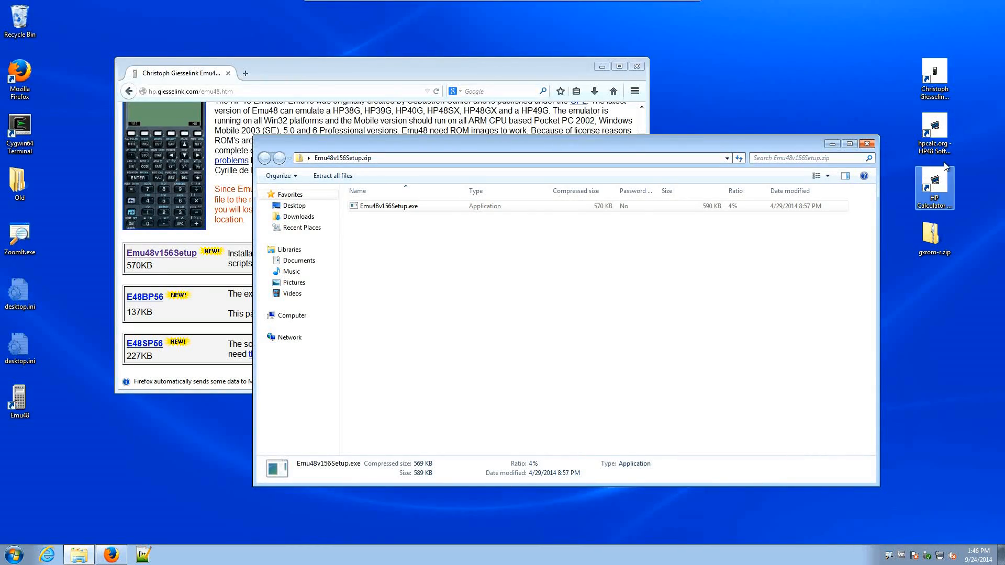
Open the hpcalc.org website and go to the Emulators page of the HP 48 series PC Files
double_click(937, 184)
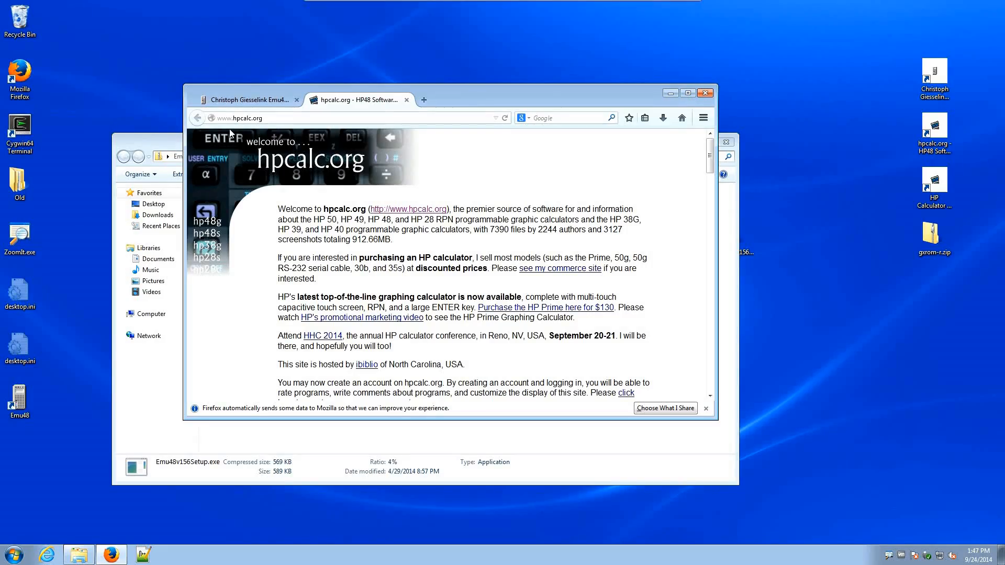
key("ctrl+1")
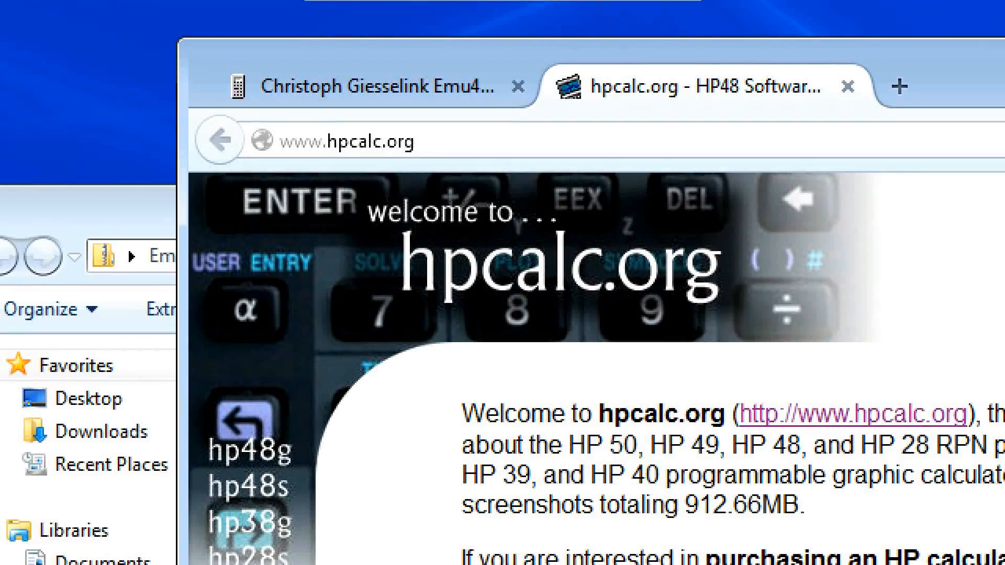
key("Escape")
scroll(592, 206, "down", 15)
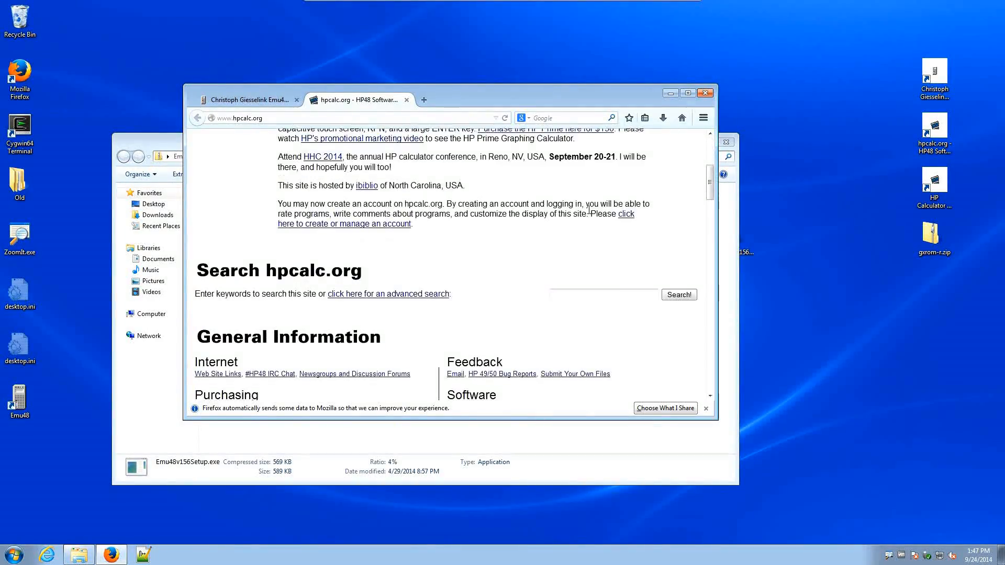
scroll(588, 210, "down", 8)
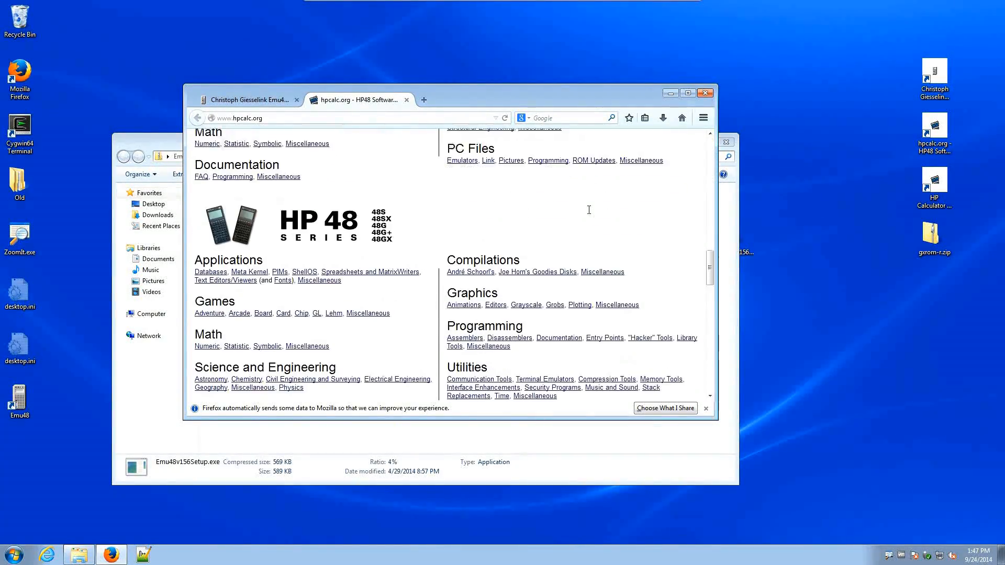
scroll(590, 214, "up", 2)
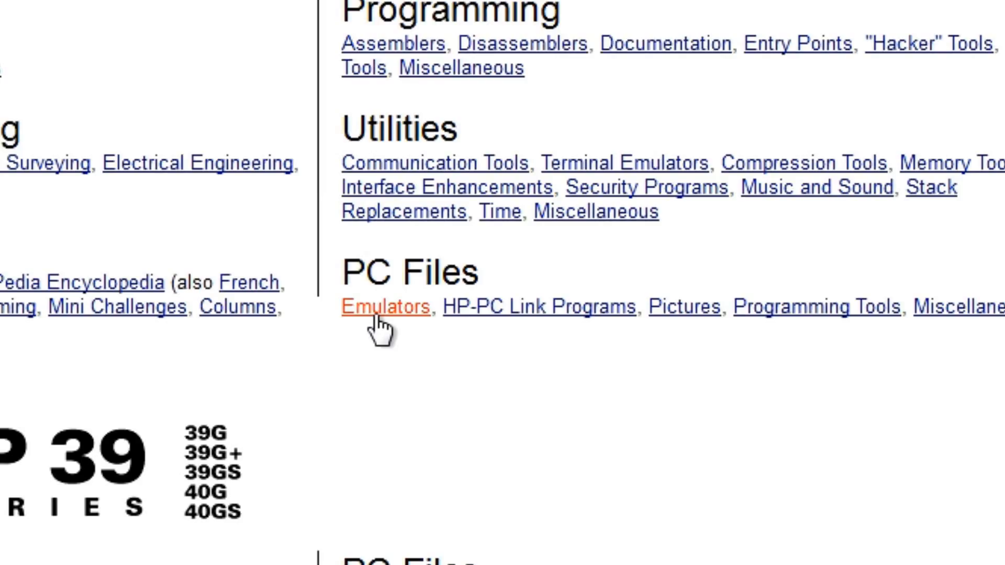
left_click(376, 316)
Find the HP 48GX Revision R ROM in the emulators list, start its gxrom-r.zip download and cancel it
scroll(423, 240, "down", 5)
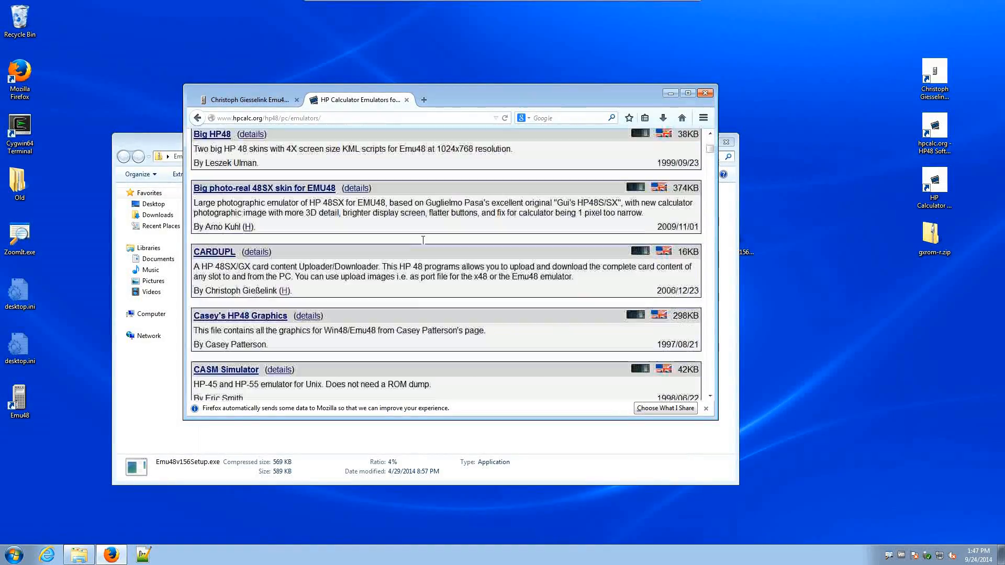
scroll(423, 241, "down", 15)
scroll(423, 244, "down", 15)
scroll(423, 244, "down", 15)
scroll(423, 243, "down", 15)
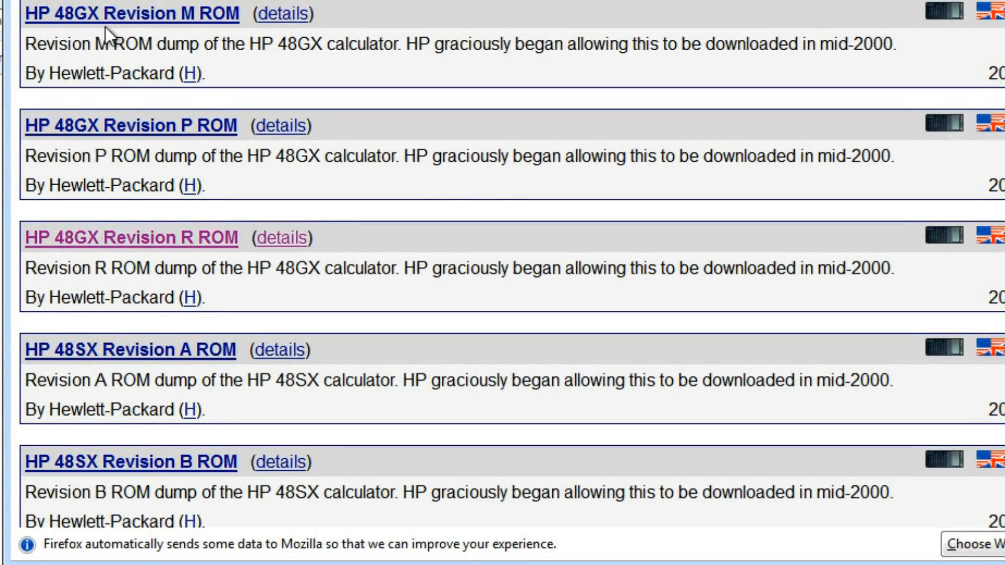
left_click(46, 21)
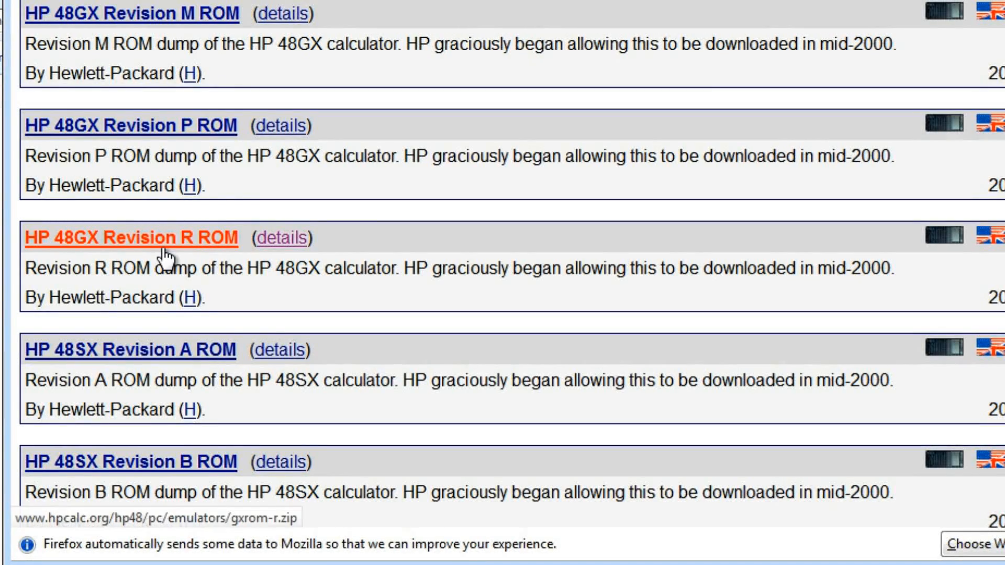
scroll(166, 246, "down", 3)
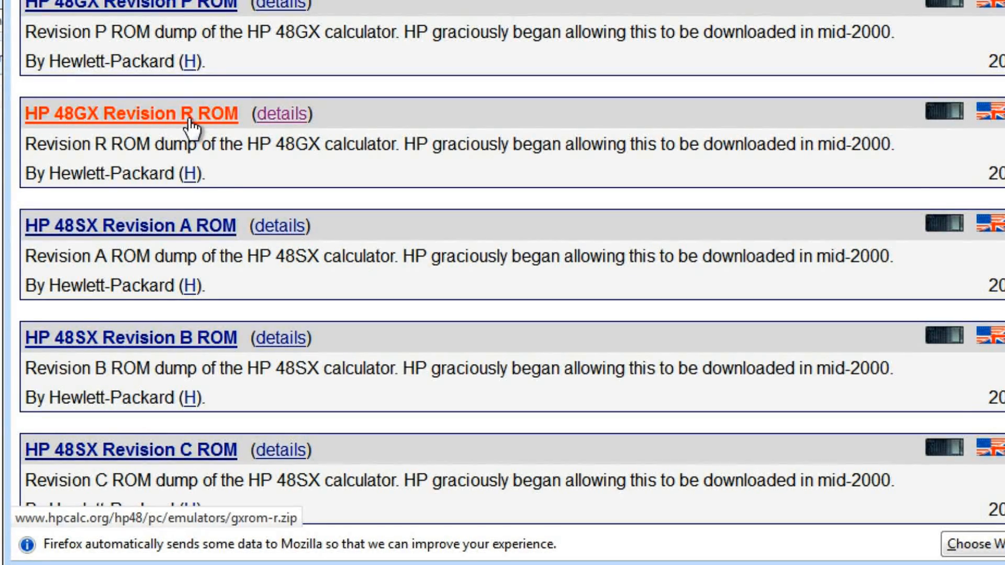
left_click(190, 121)
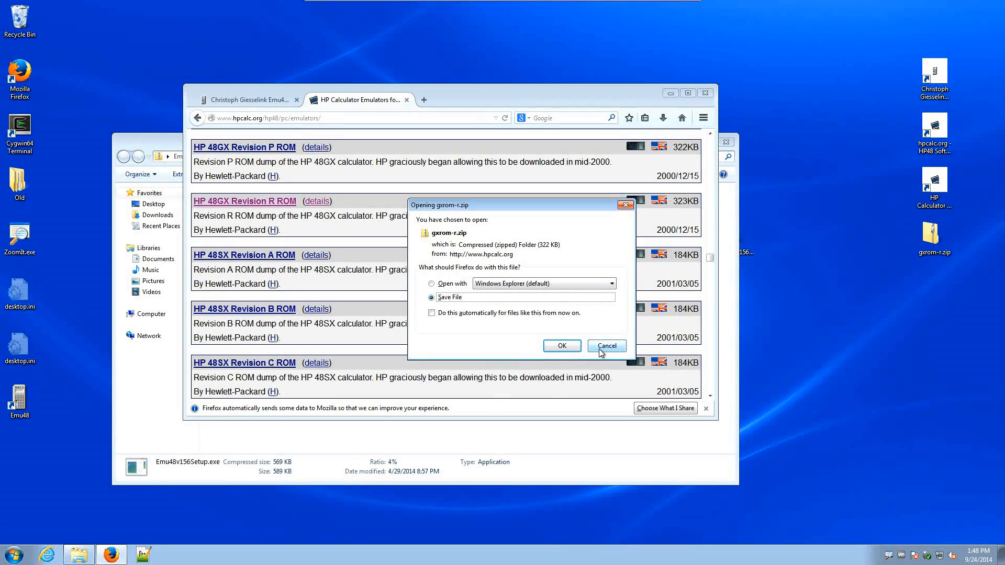
left_click(606, 346)
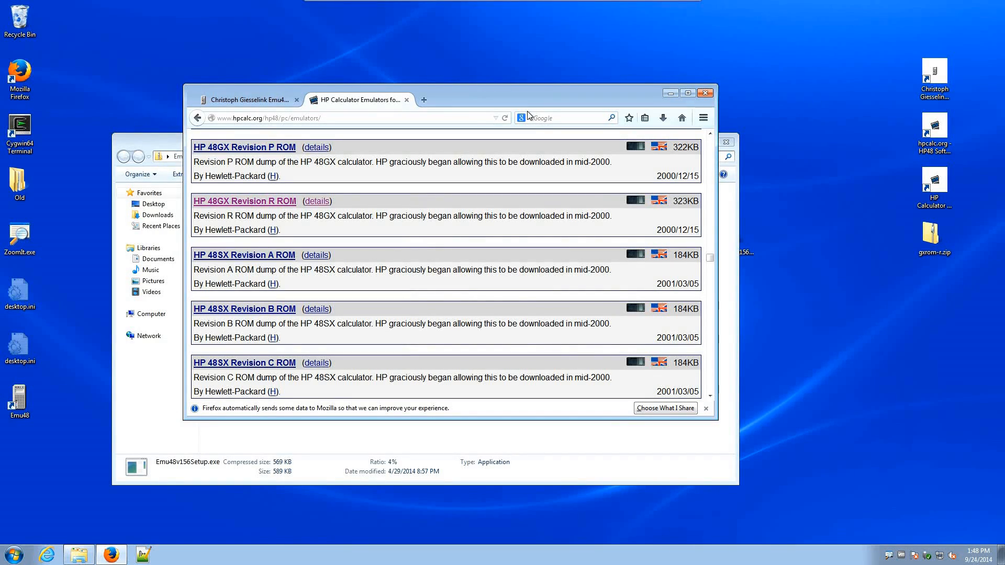
Clear the open windows off the desktop and extract the gxrom-r file from gxrom-r.zip onto it
left_click(670, 95)
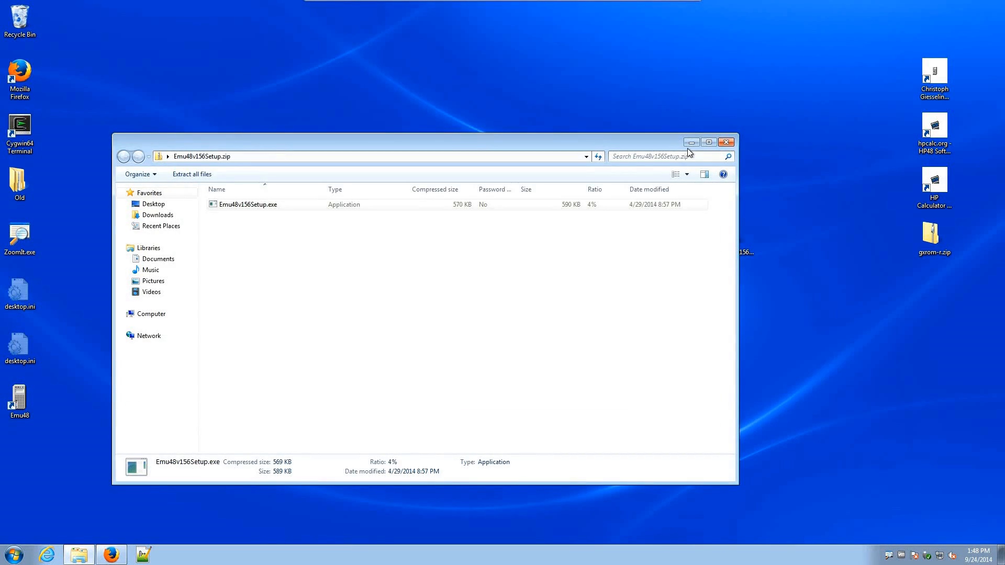
left_click(726, 142)
left_click_drag(922, 228, 428, 240)
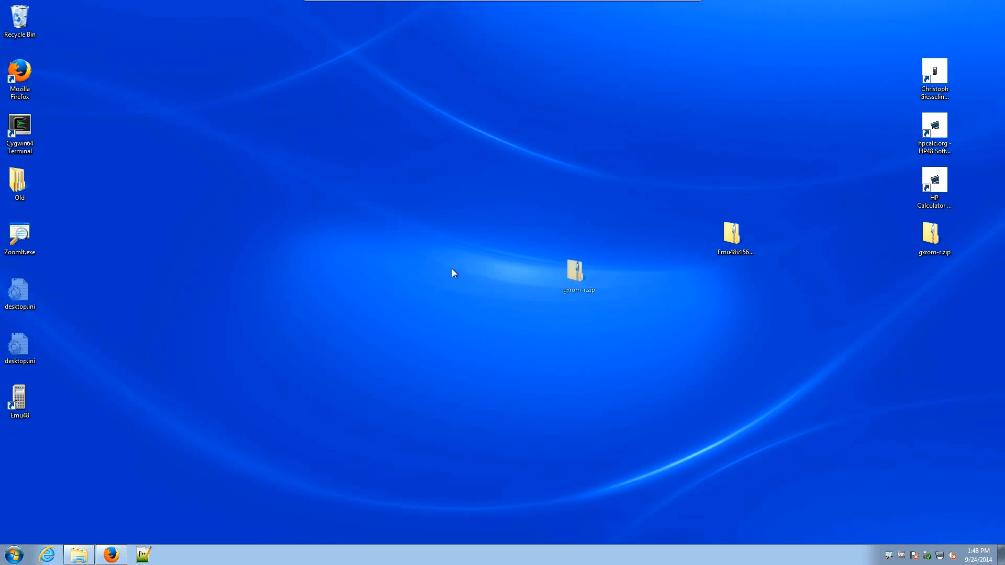
left_click_drag(20, 205, 120, 213)
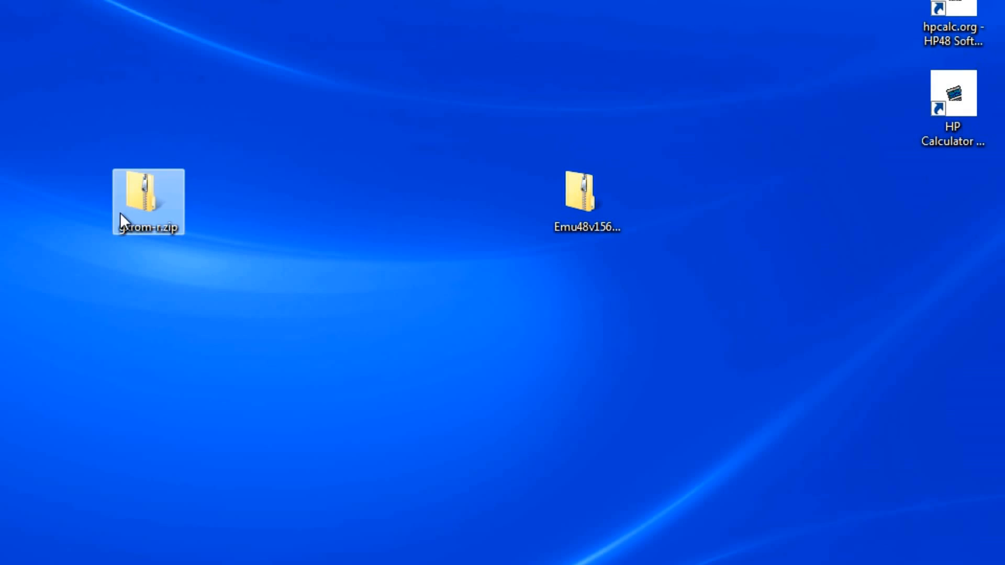
double_click(133, 189)
left_click_drag(307, 159, 467, 113)
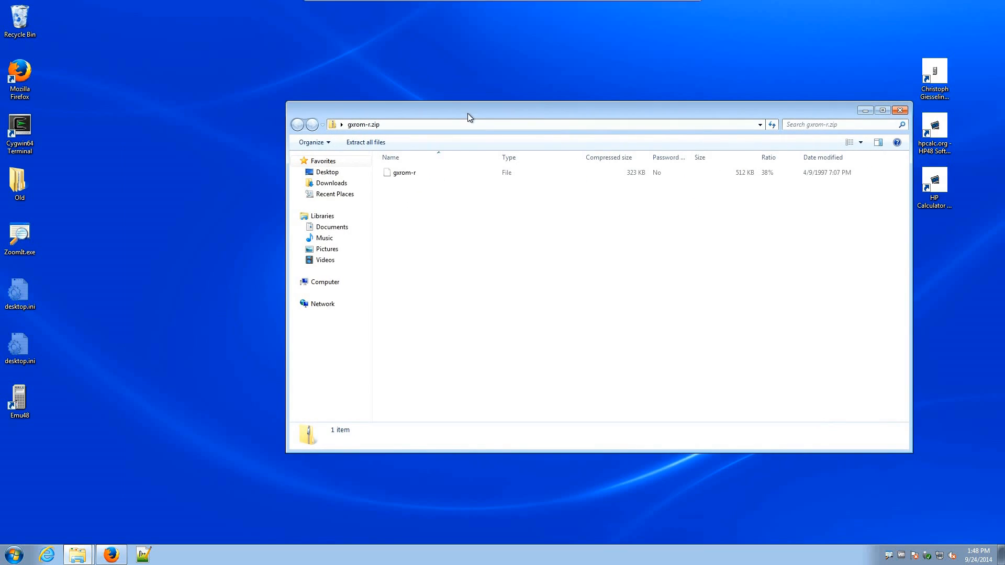
left_click_drag(696, 315, 248, 388)
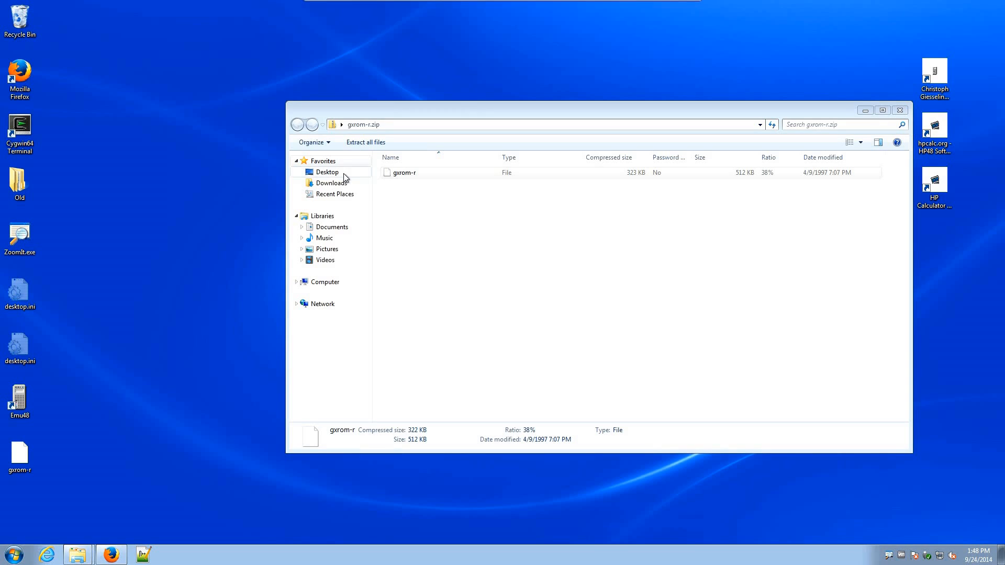
Move the gxrom-r file to an empty area of the desktop and rename it as ROM.48G
left_click_drag(15, 464, 181, 273)
right_click(181, 272)
left_click(176, 230)
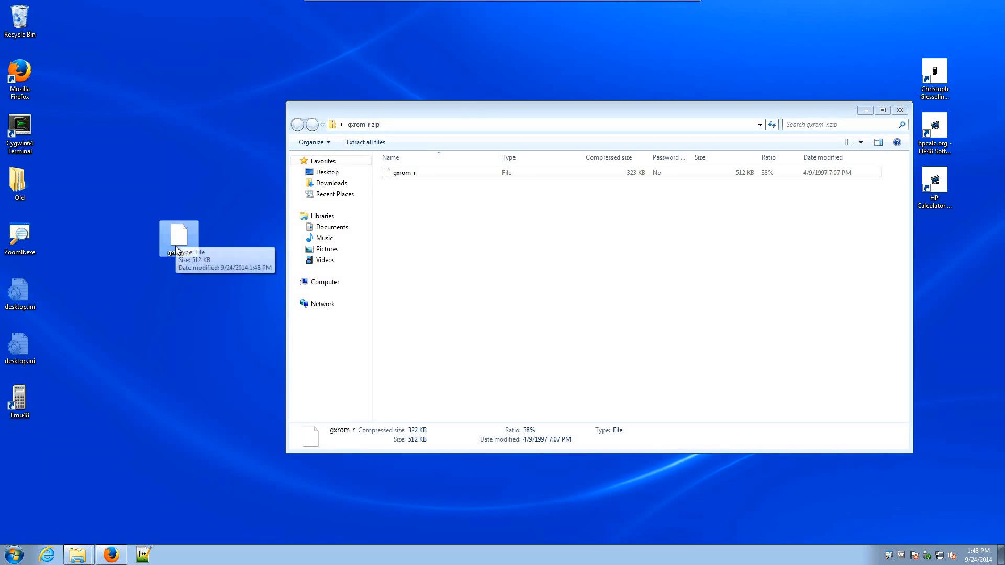
right_click(176, 239)
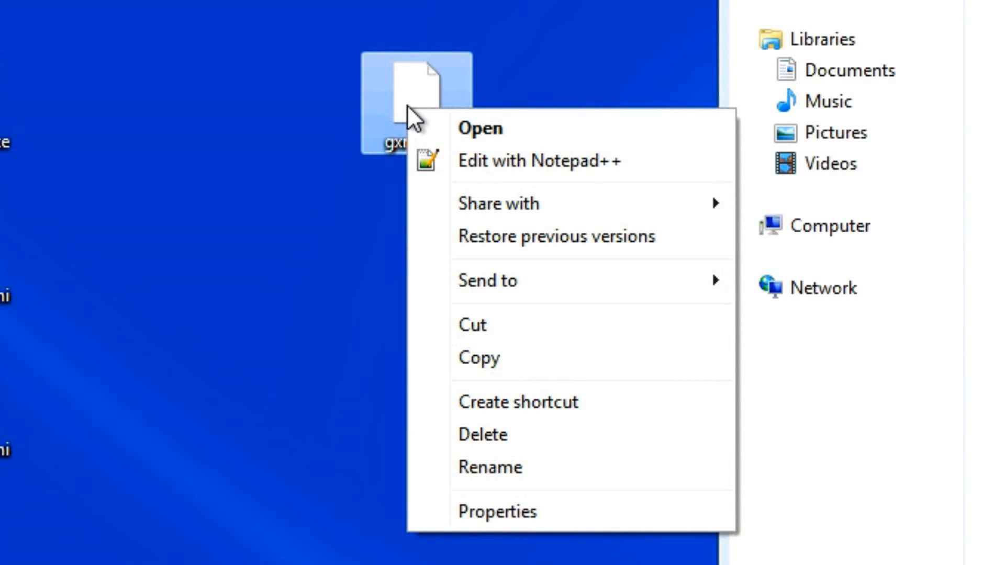
left_click(486, 454)
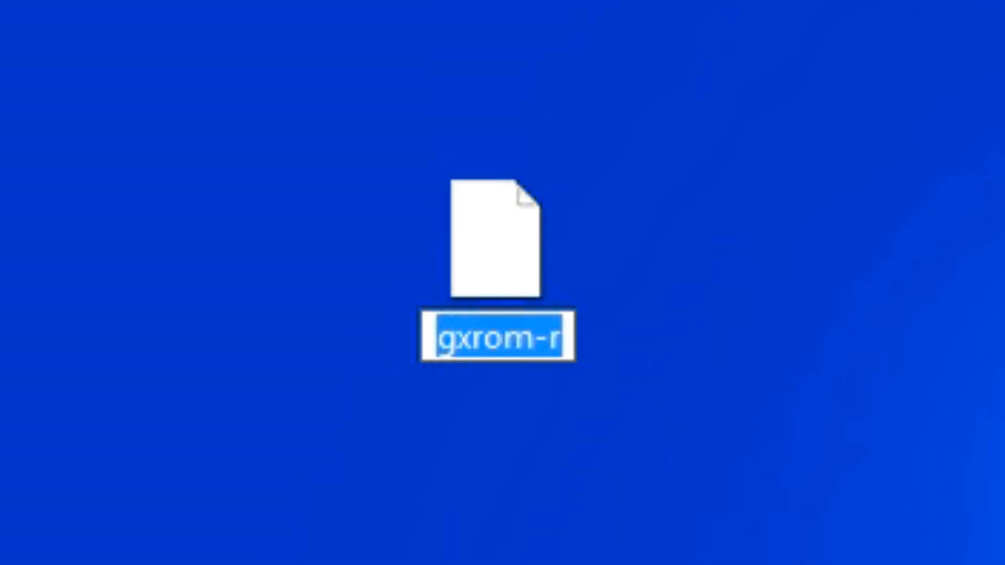
type("ROM")
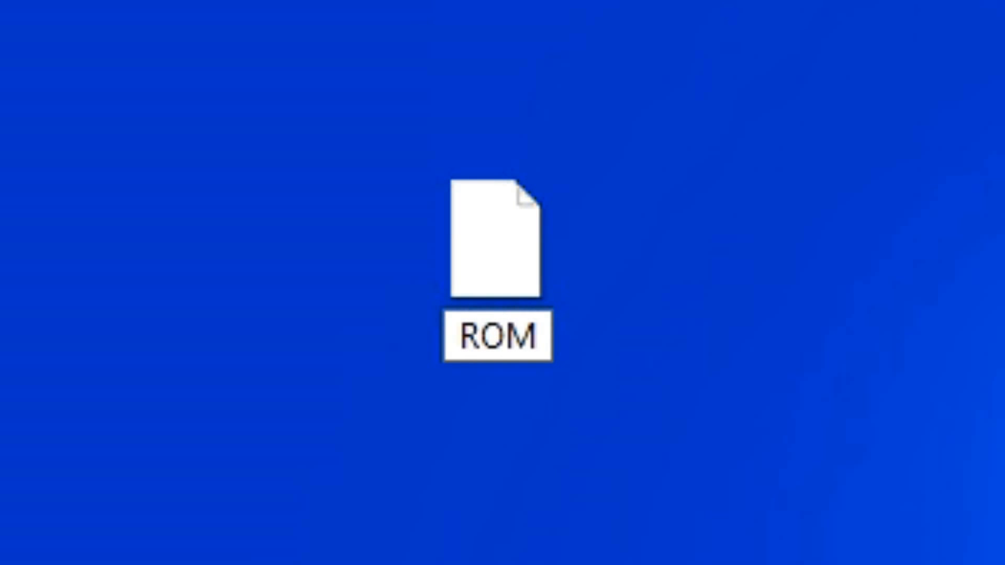
type(".48")
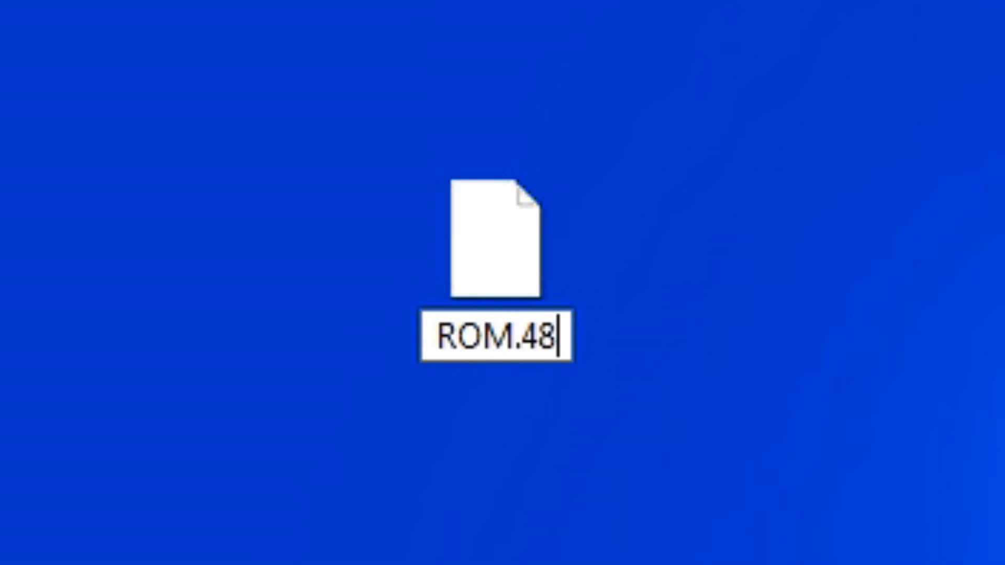
type("G")
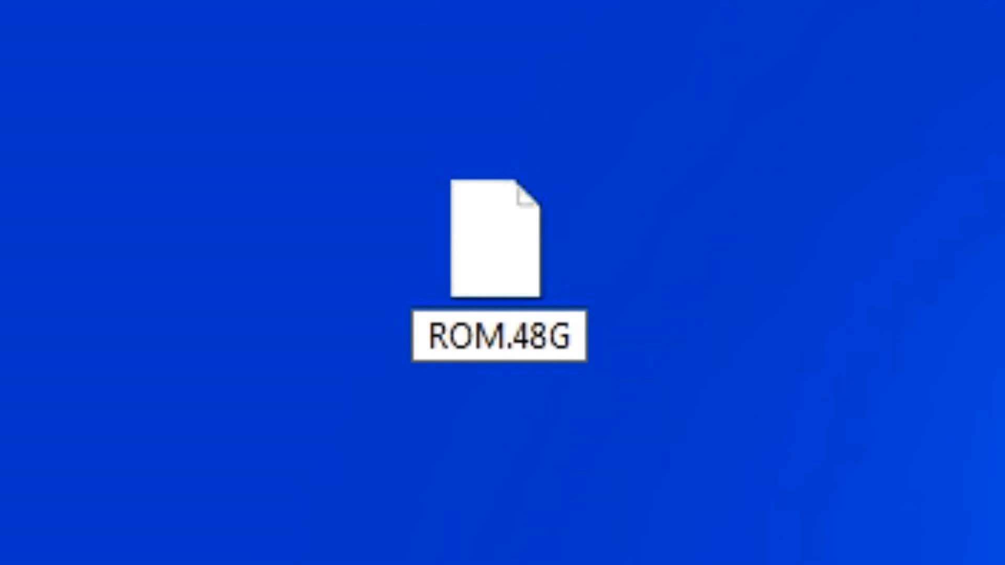
key("Return")
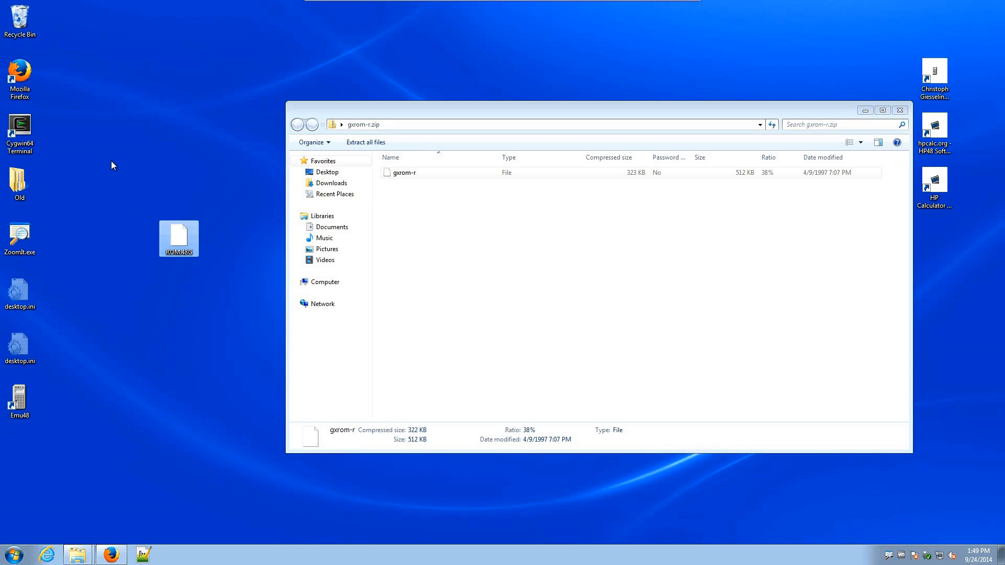
Open the folder C:\Program Files (x86)\HP-Emulators\Emu48 in Windows Explorer
left_click(6, 556)
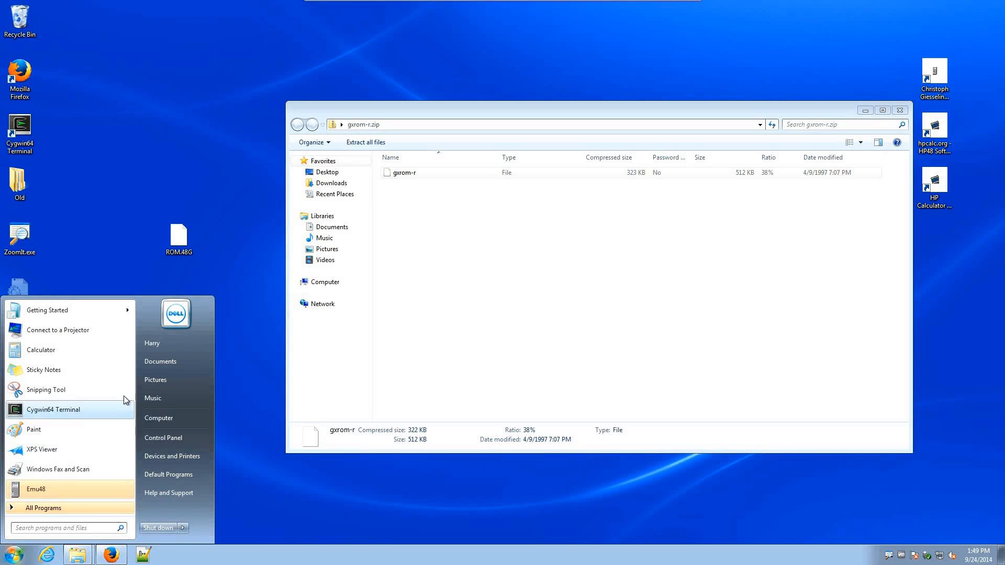
left_click(153, 417)
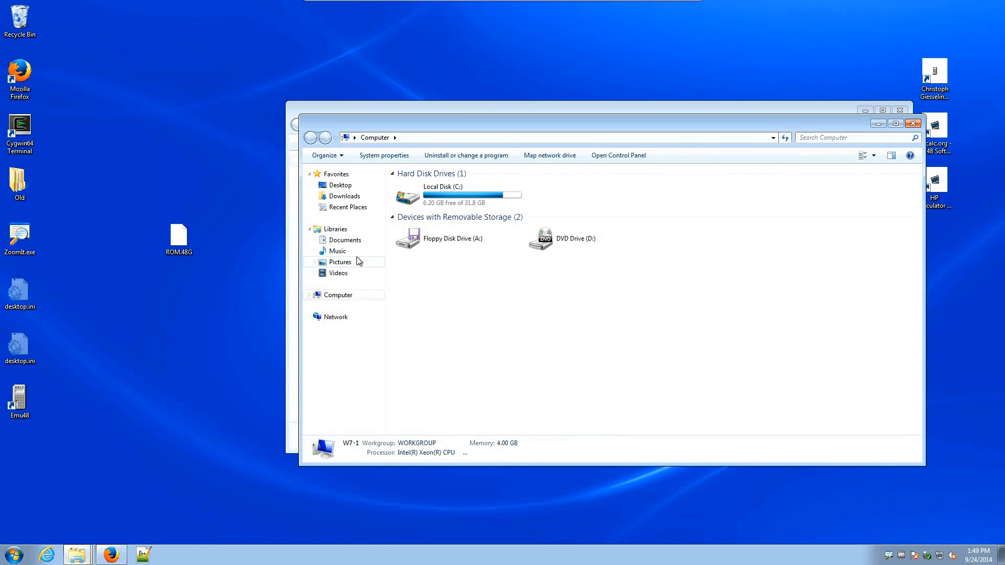
double_click(412, 206)
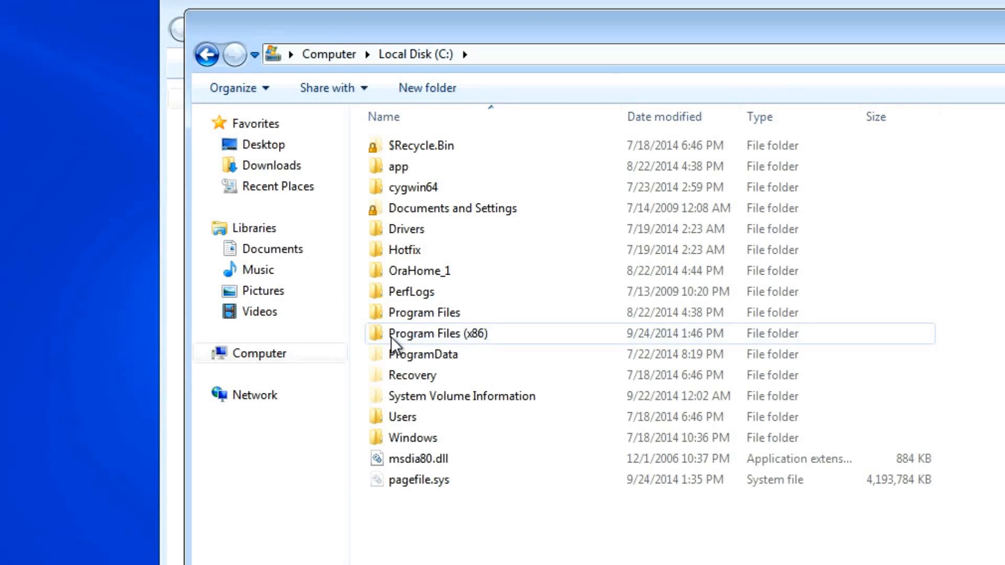
mouse_move(409, 290)
mouse_move(416, 332)
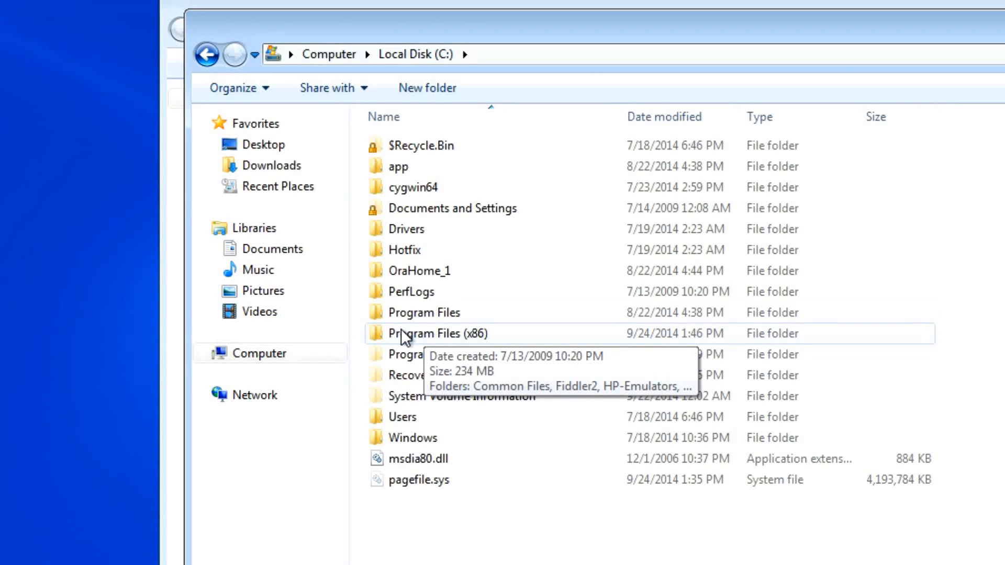
double_click(401, 329)
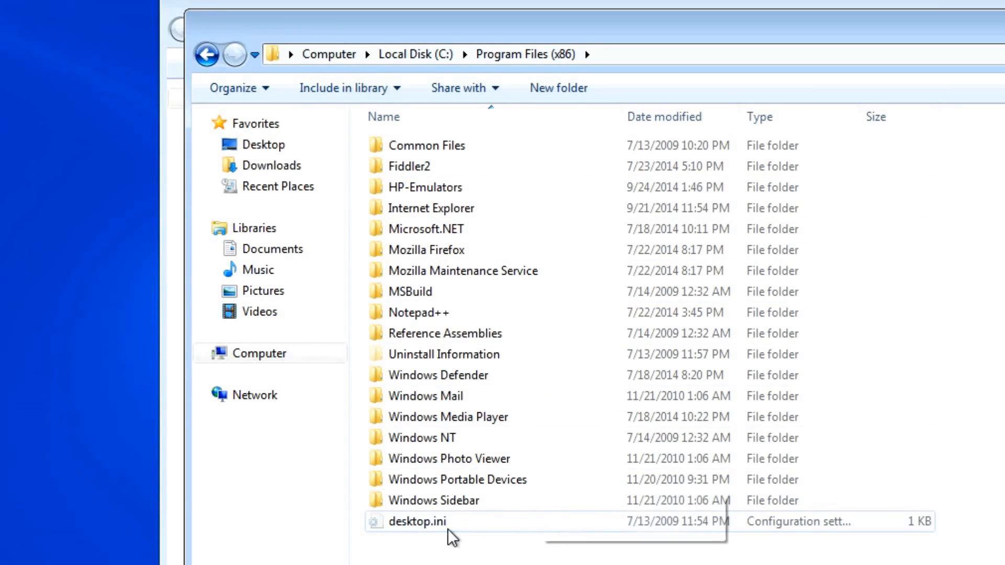
double_click(414, 193)
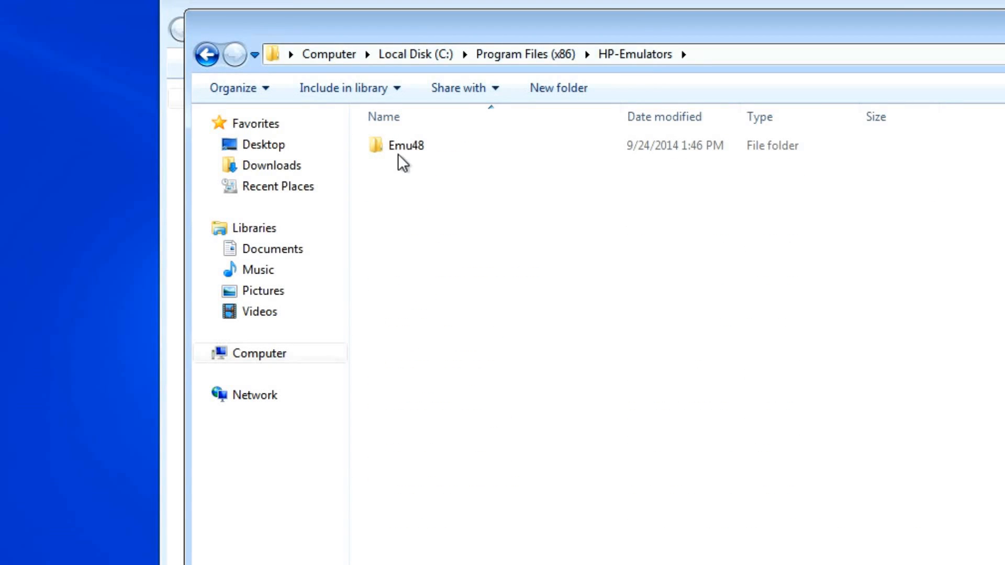
double_click(392, 145)
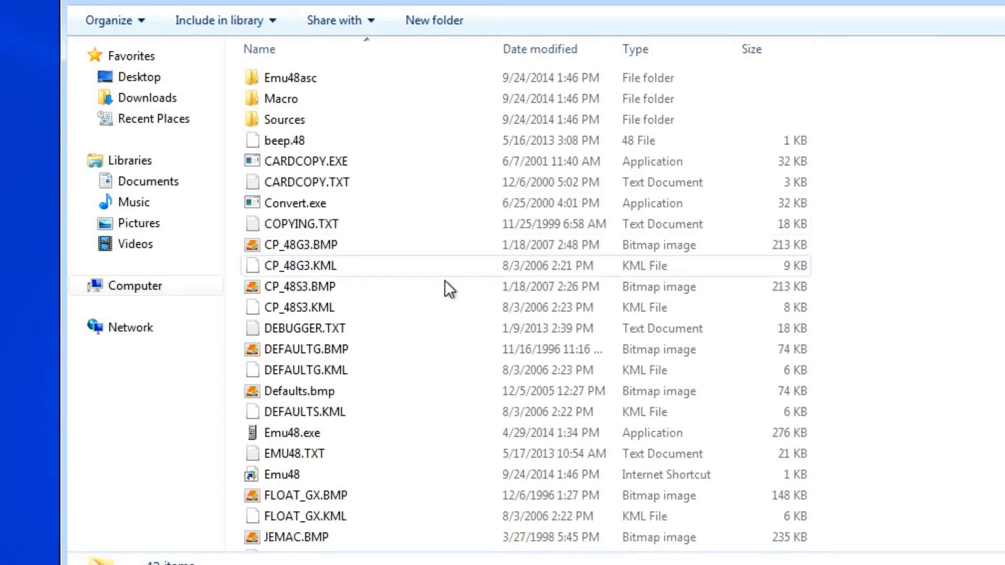
Move ROM.48G from the desktop into the Emu48 folder
scroll(568, 354, "down", 6)
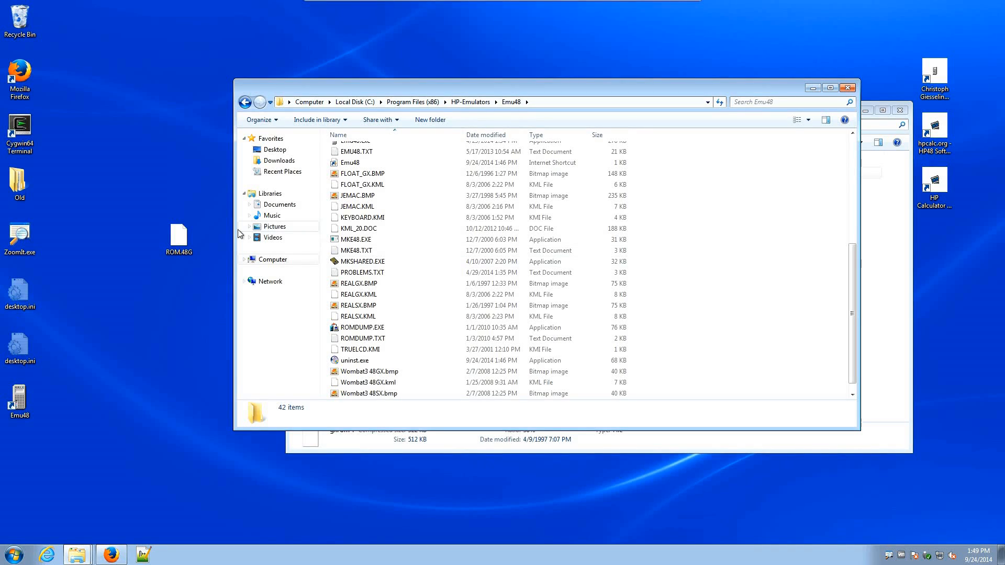
left_click_drag(179, 235, 442, 260)
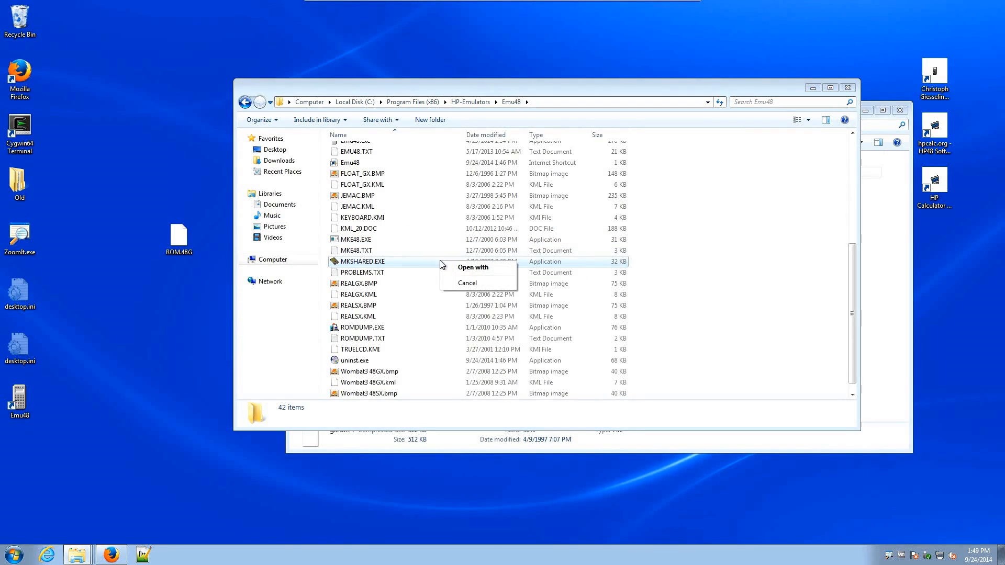
left_click(459, 286)
left_click_drag(162, 233, 672, 294)
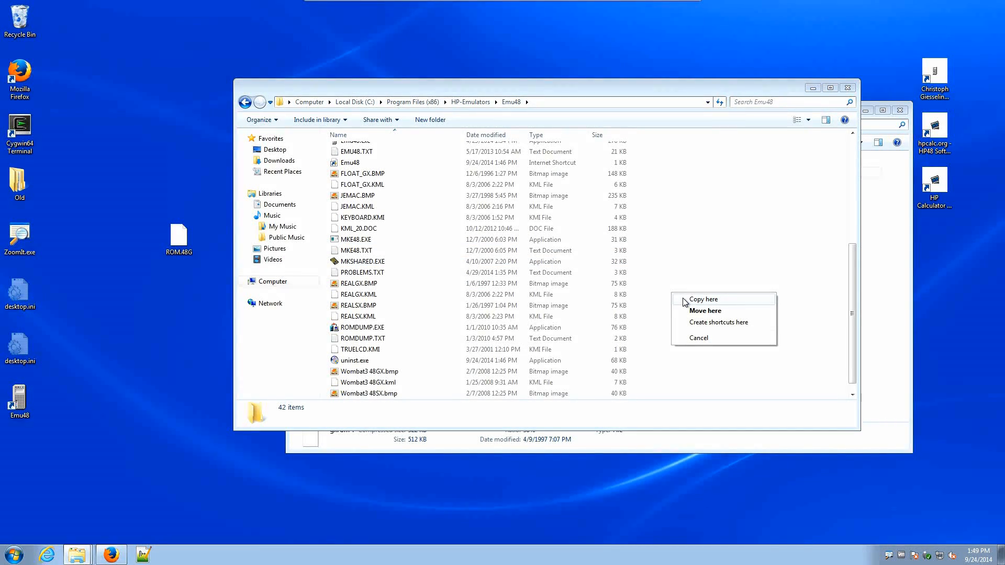
left_click(686, 311)
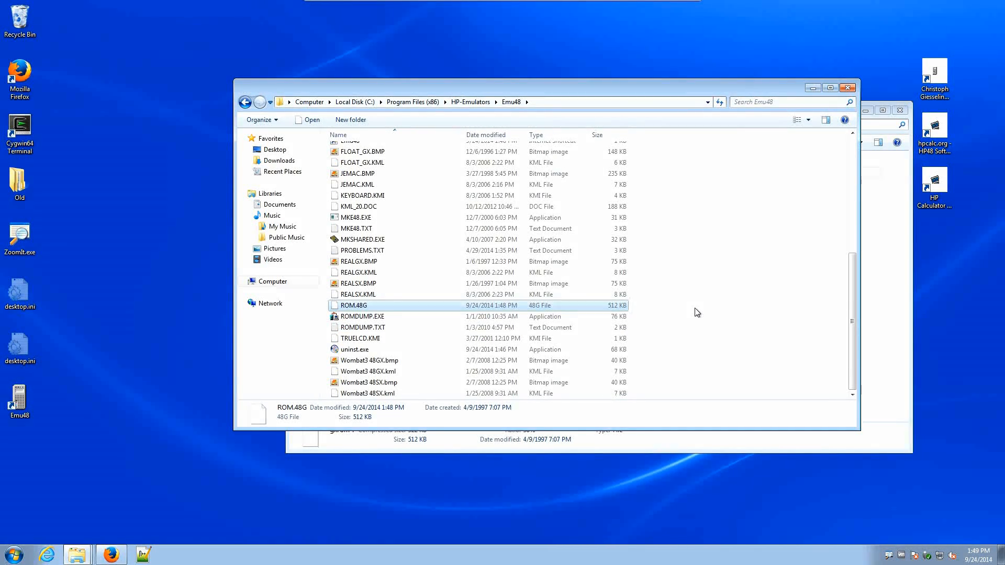
scroll(696, 312, "up", 6)
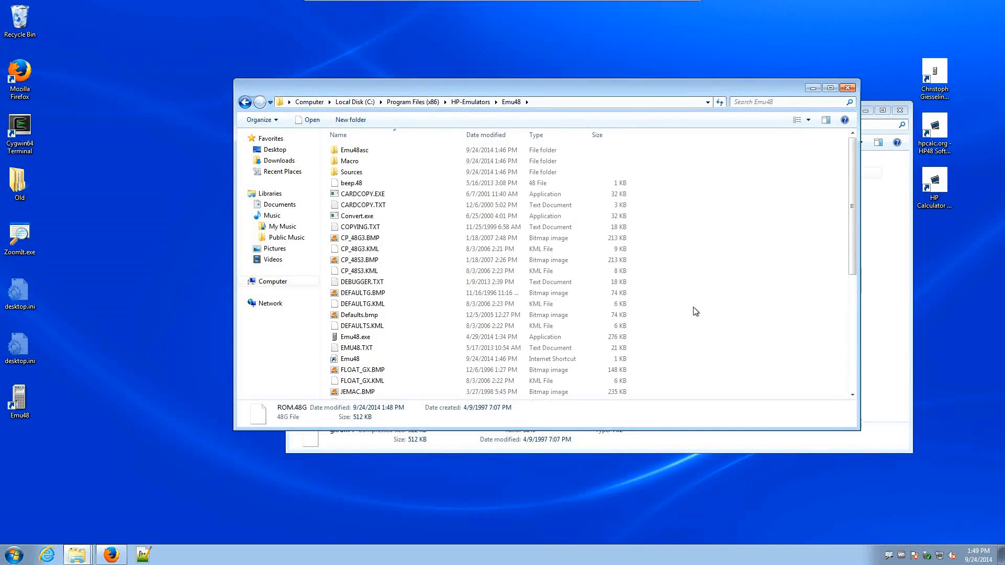
Start Emu48 and load the Jemac's Gx KML script
left_click(17, 558)
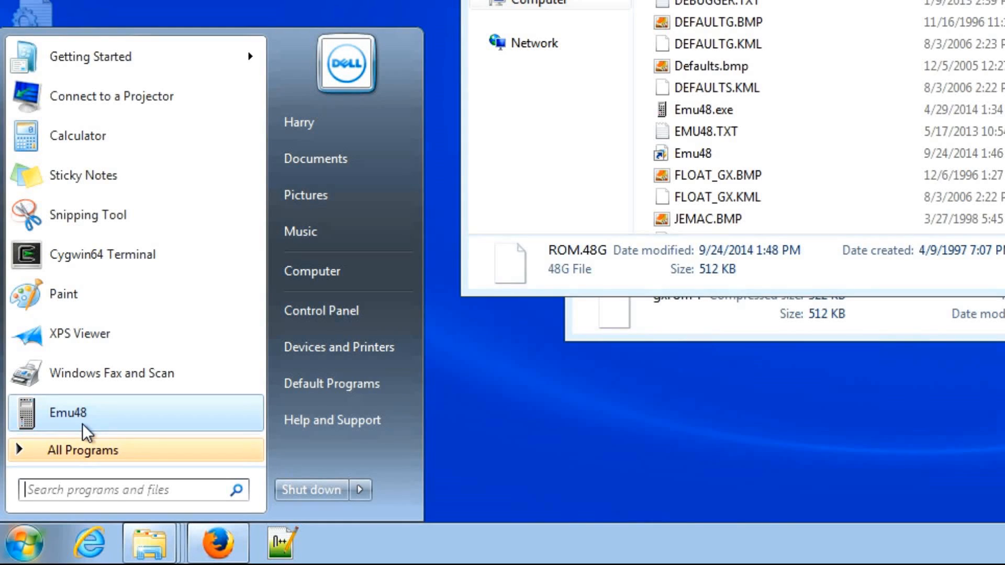
left_click(118, 411)
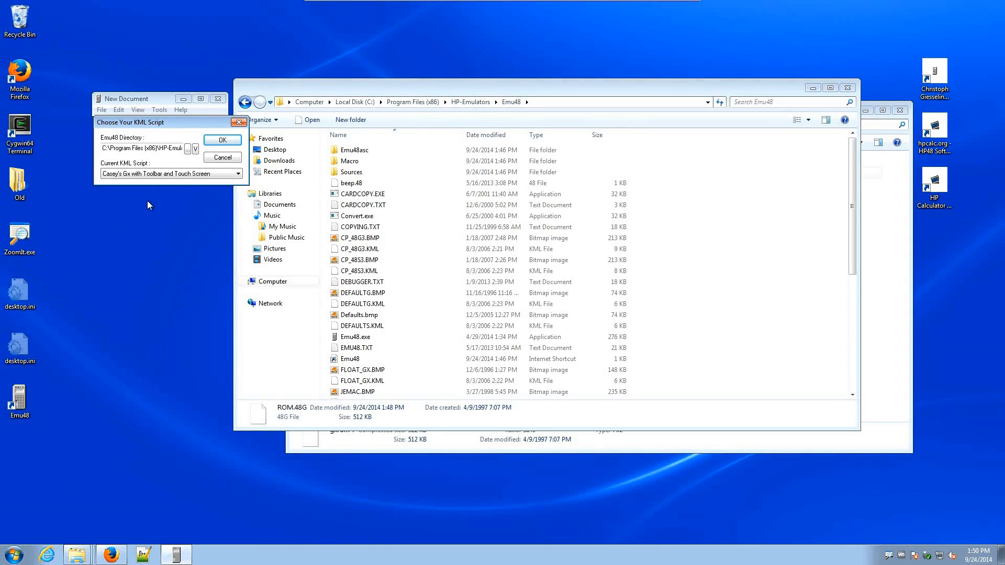
left_click_drag(153, 120, 291, 166)
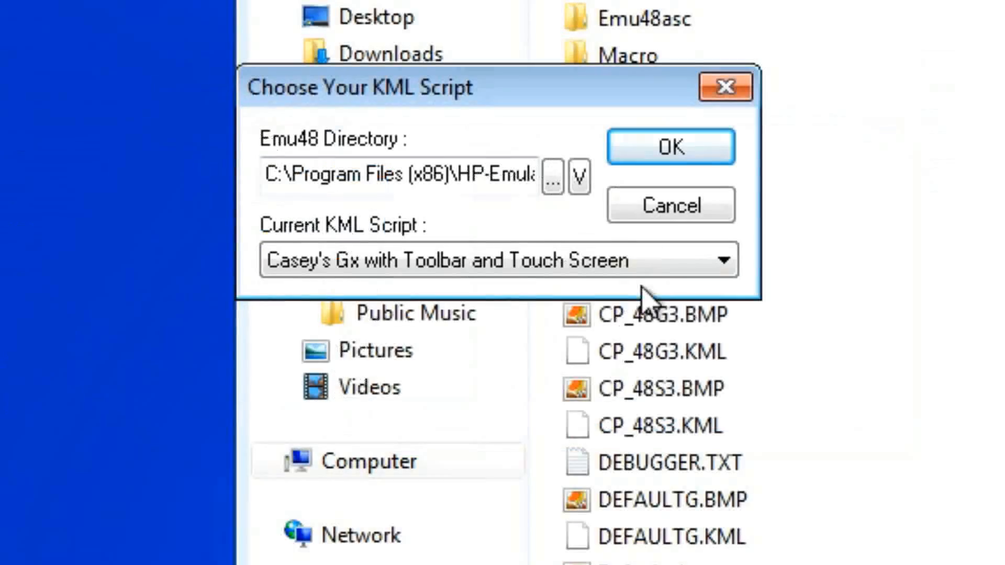
left_click(506, 295)
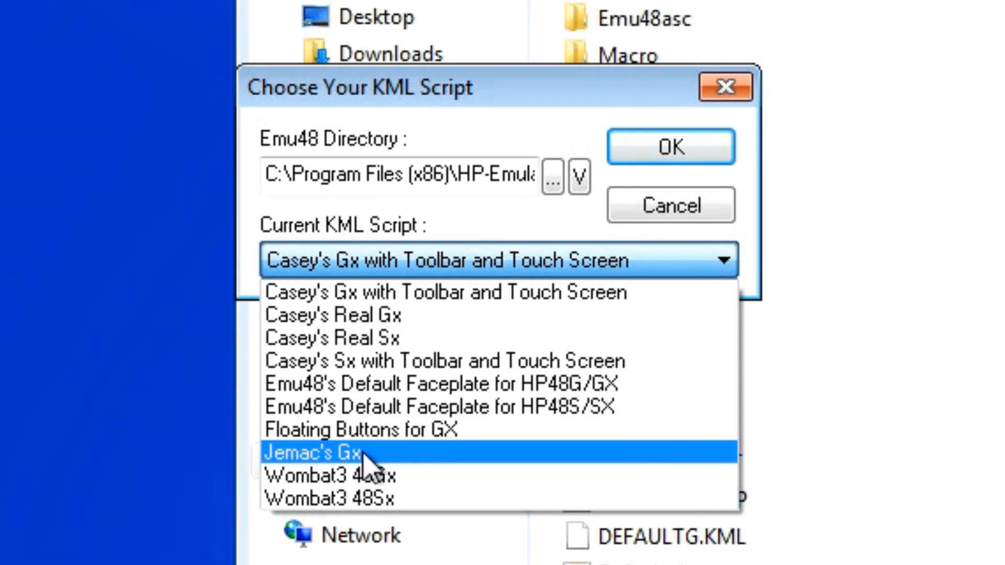
left_click(399, 454)
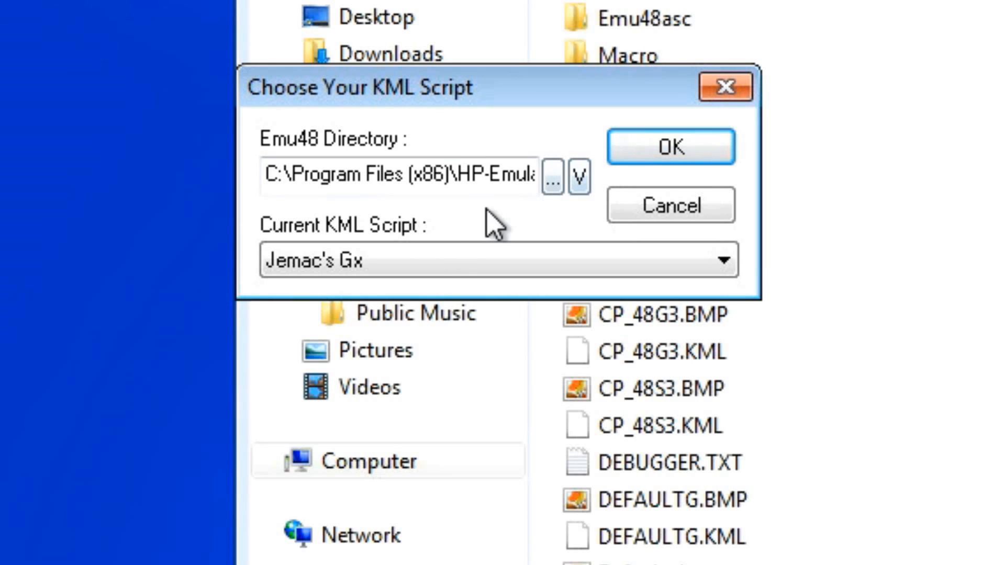
left_click(696, 159)
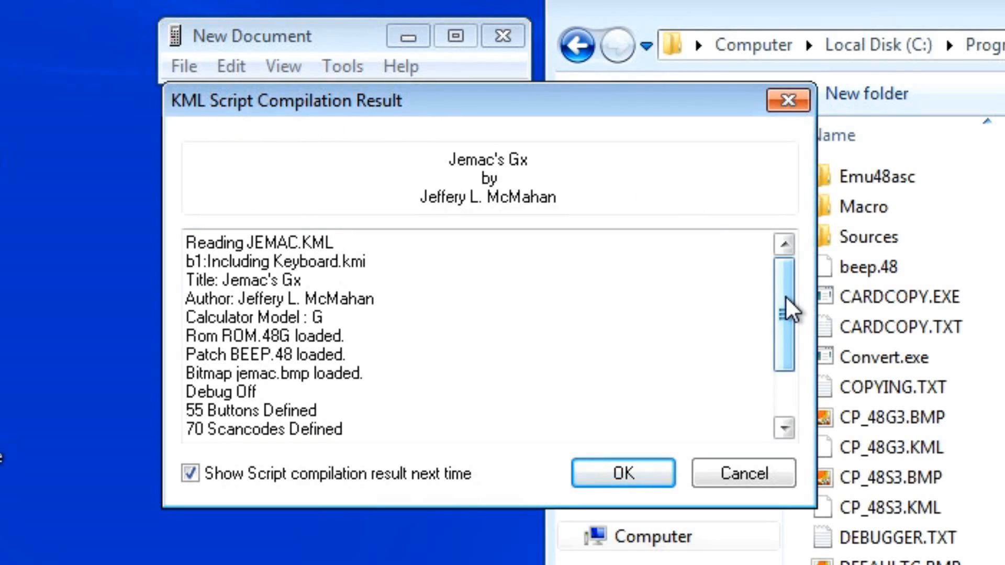
Accept the KML script compilation result with its display turned off for next time, and decline the calculator's memory recovery
left_click_drag(787, 294, 787, 251)
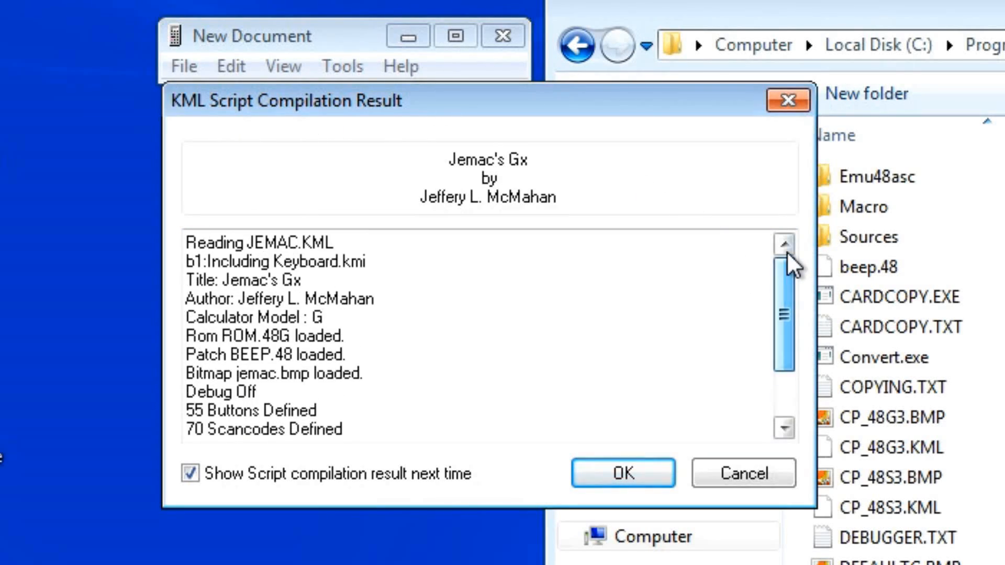
left_click(190, 473)
left_click(591, 468)
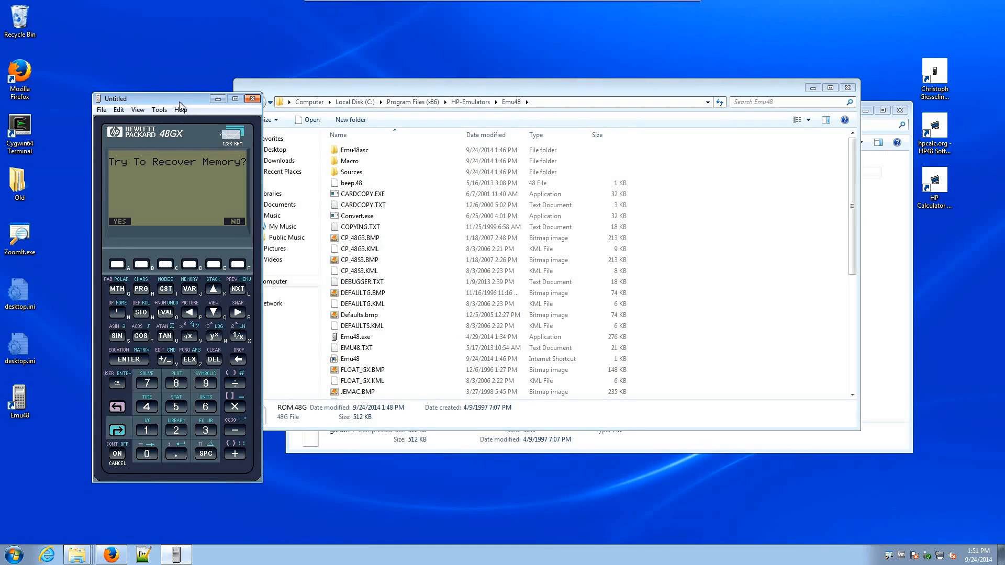
left_click_drag(179, 102, 282, 102)
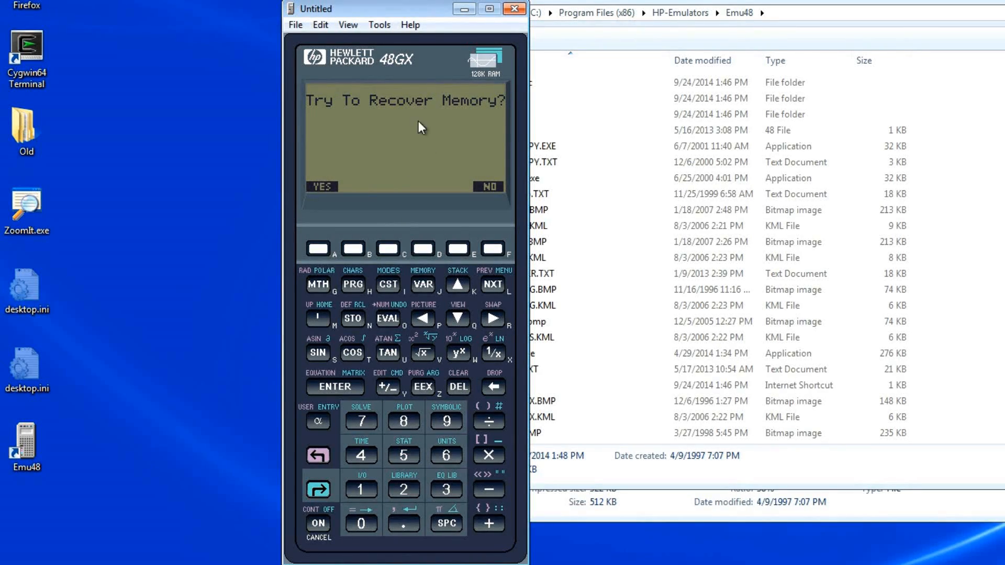
left_click(495, 255)
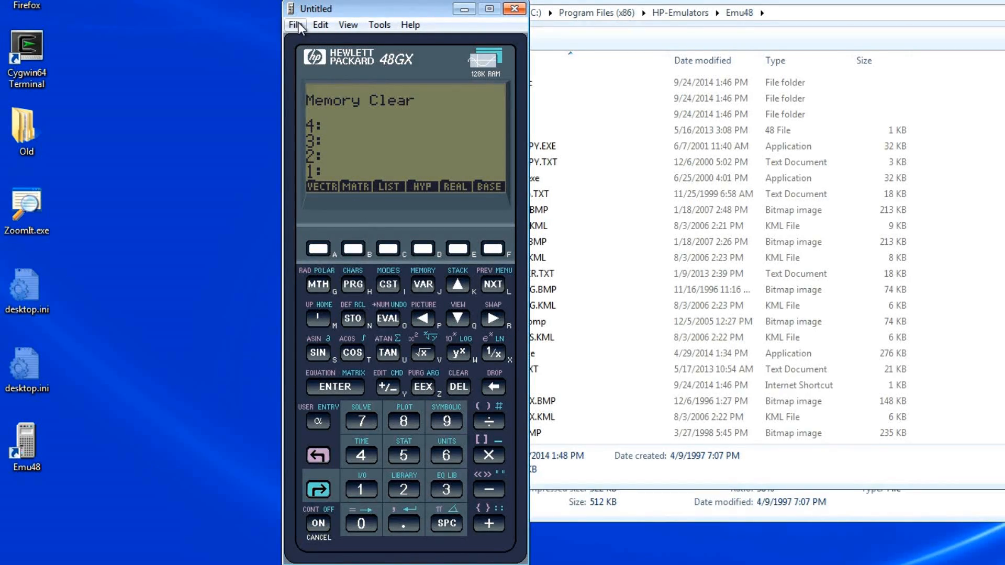
Close the emulator and save its state as an HP-48 file in Documents, named with the owner's first name
left_click(507, 10)
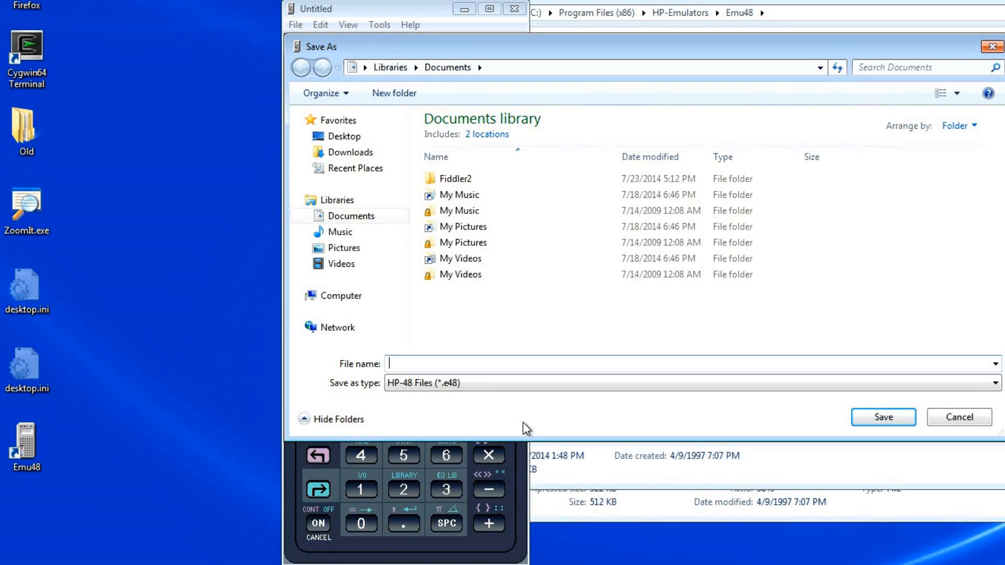
type("harry")
left_click(892, 419)
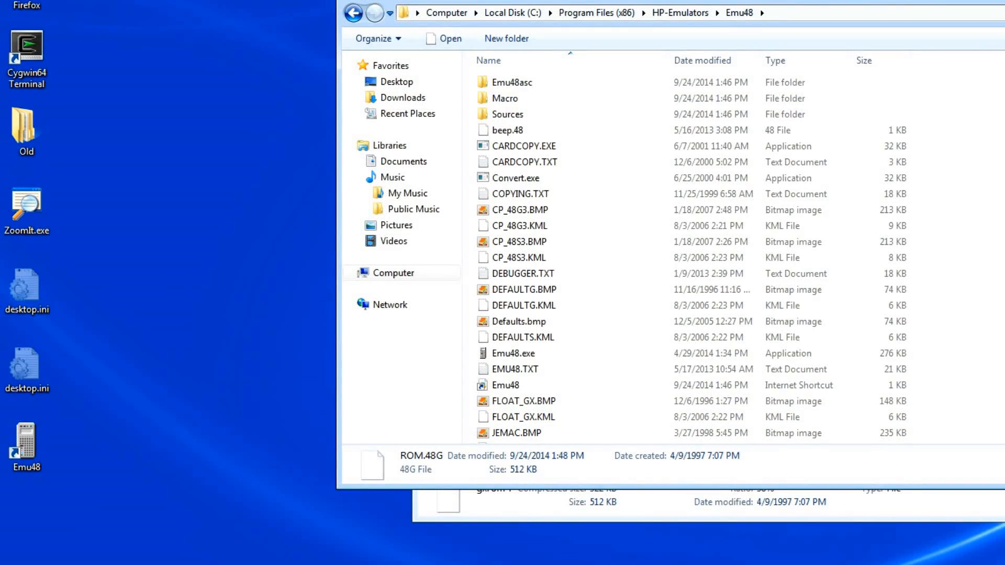
Reopen Emu48 from the desktop, enter 4557 onto the calculator's stack and close the emulator
double_click(35, 450)
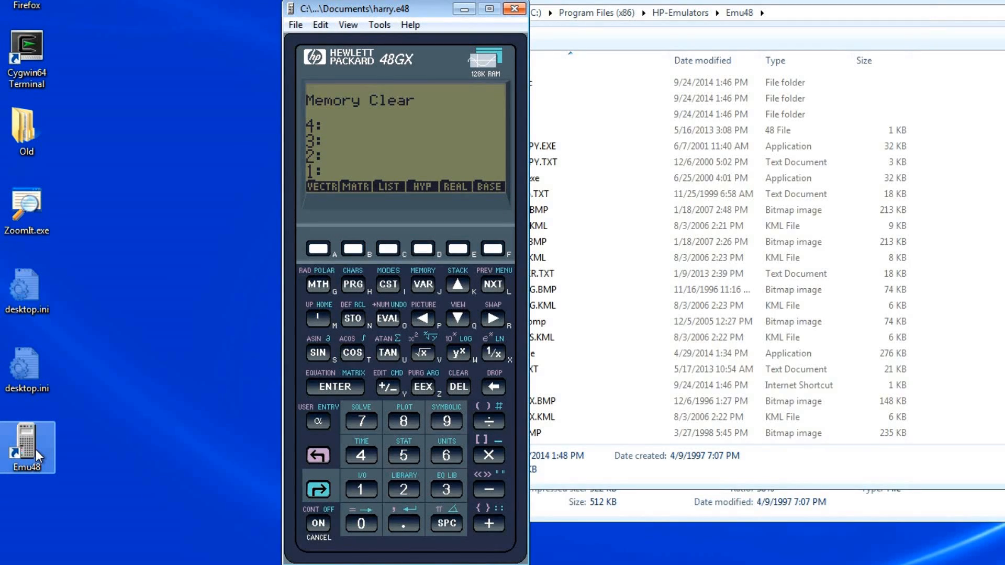
left_click(361, 455)
left_click(404, 456)
left_click(404, 455)
left_click(374, 421)
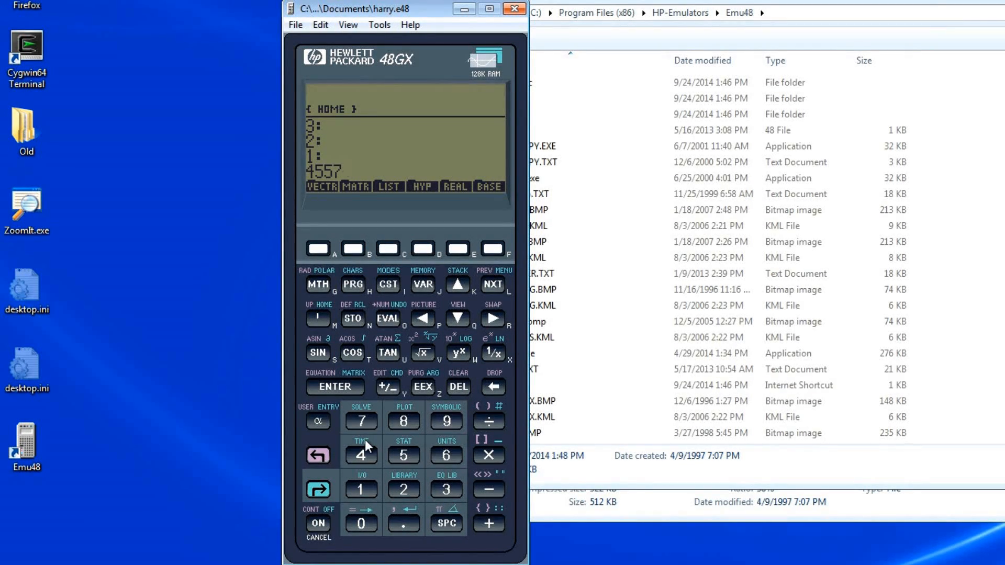
left_click(342, 390)
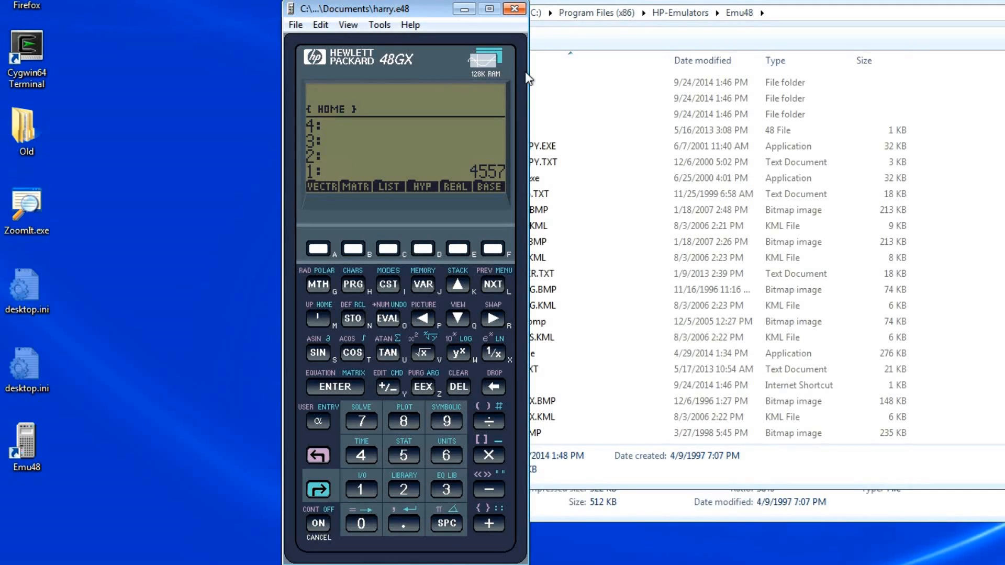
left_click(514, 9)
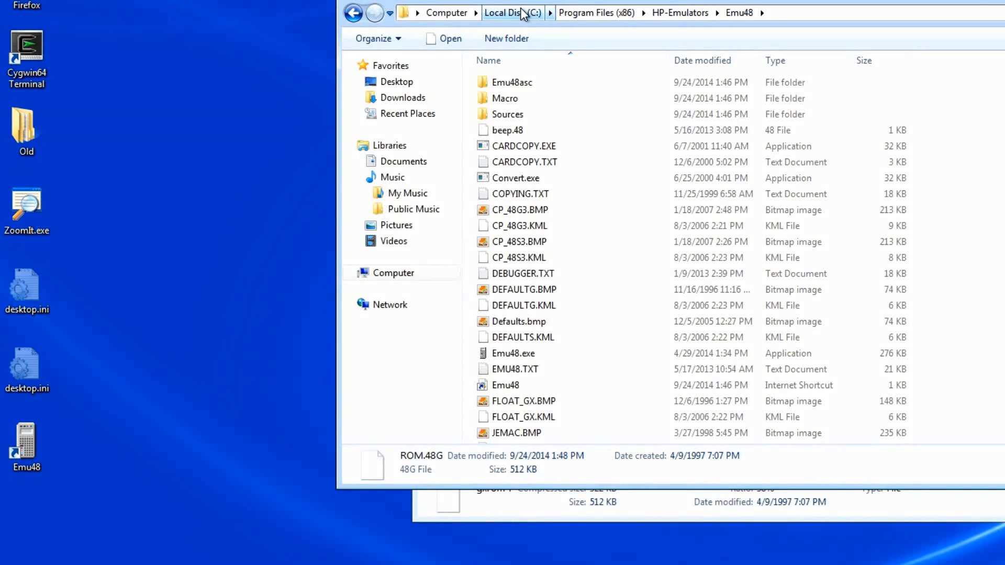
Reopen the Emu48 emulator from the desktop and clear the calculator's stack
double_click(48, 444)
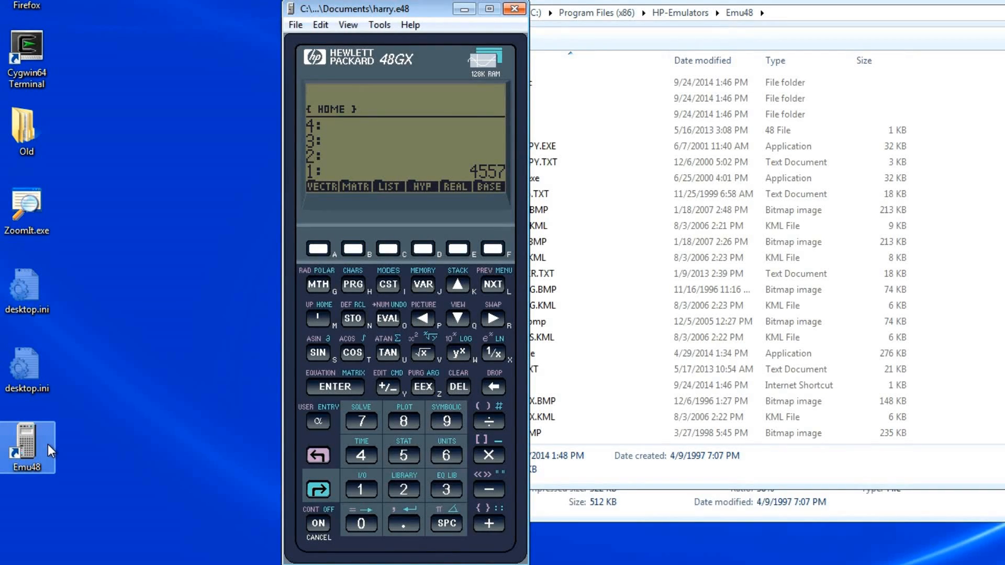
left_click(457, 389)
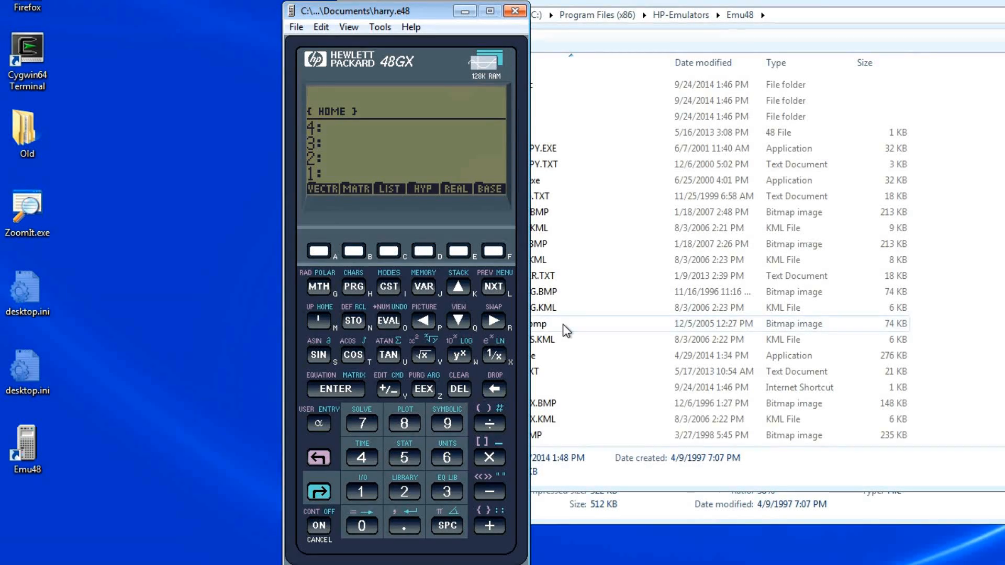
Try to add with only the number 5 entered, and clear the stack
left_click(410, 464)
left_click(484, 530)
left_click(484, 528)
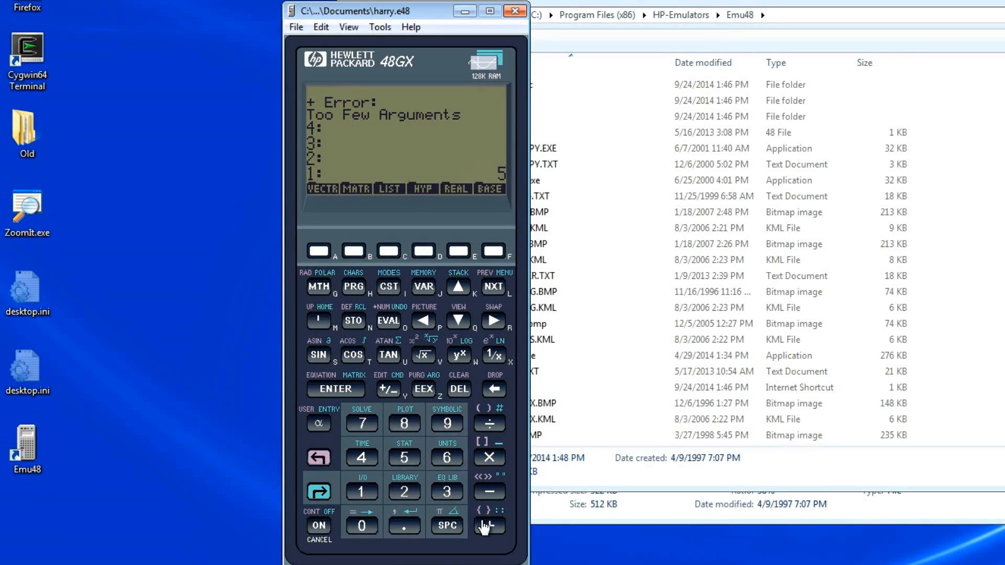
left_click(457, 394)
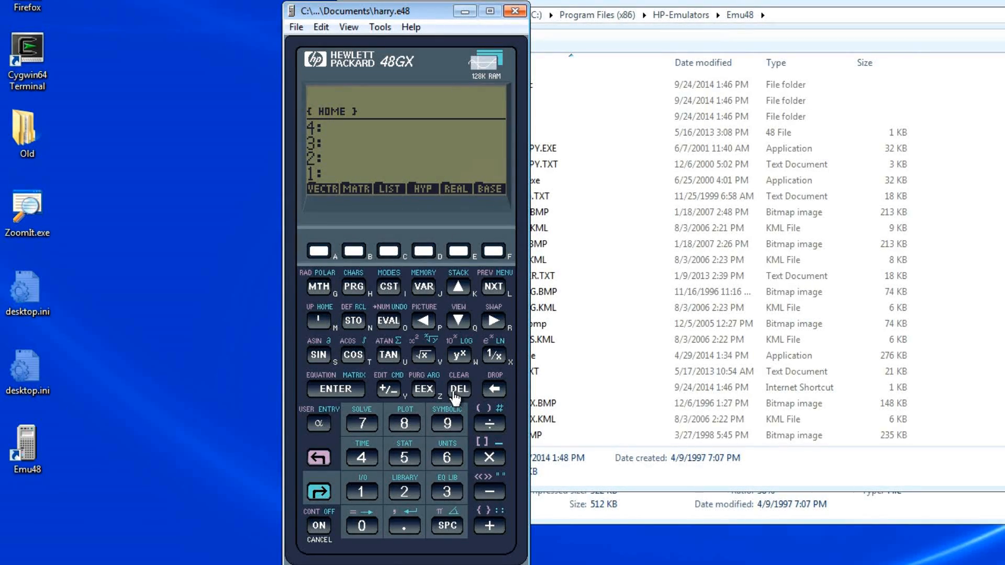
Calculate 5 plus 5 twice, placing each 5 on its own stack level before adding
left_click(407, 460)
left_click(339, 397)
left_click(404, 458)
left_click(349, 394)
left_click(490, 528)
left_click(403, 462)
left_click(348, 394)
left_click(399, 462)
left_click(352, 394)
left_click(491, 526)
Enter 5 and 5 together on one command line separated by a space, put them on the stack and add them
left_click(403, 465)
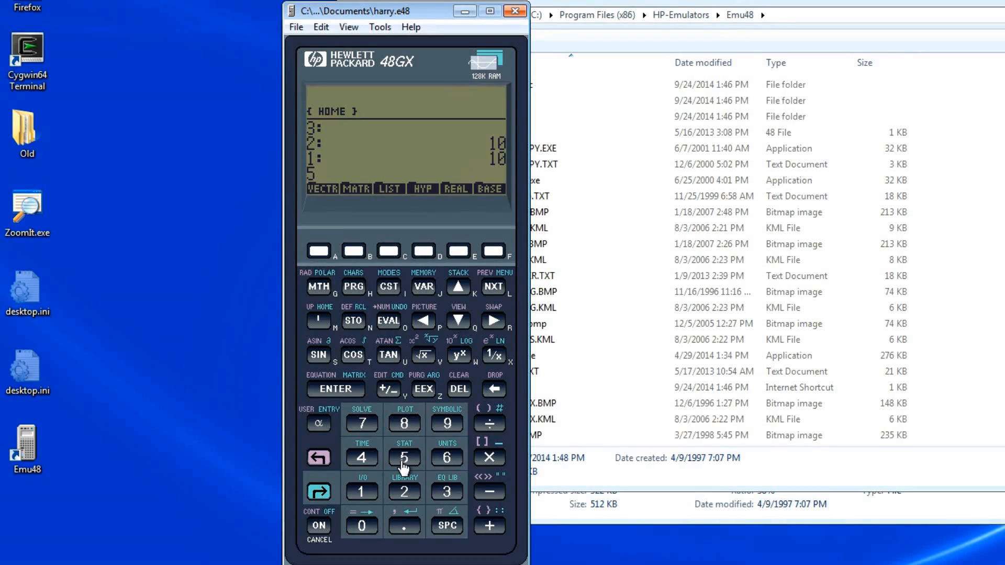
left_click(448, 525)
left_click(414, 465)
left_click(343, 394)
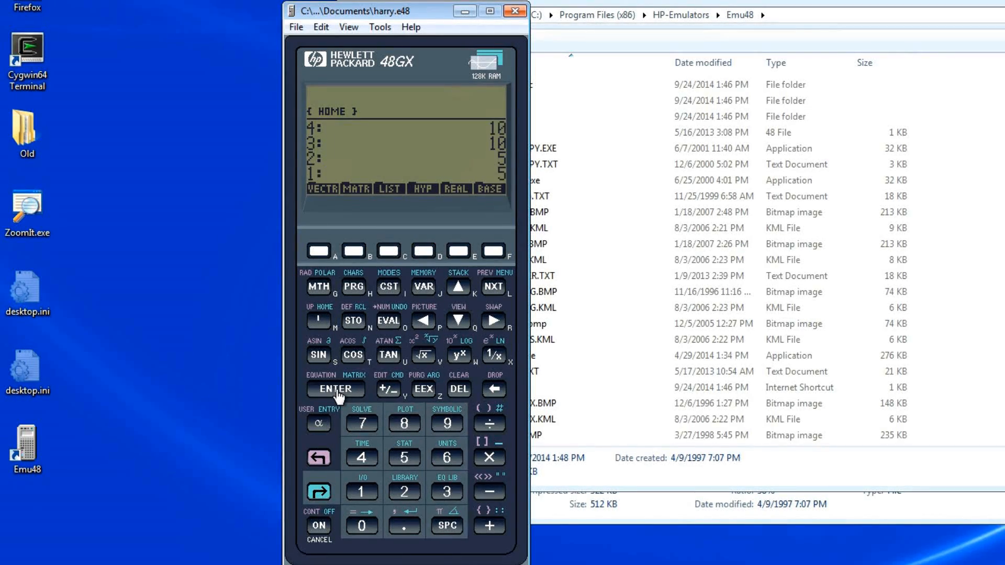
left_click(488, 526)
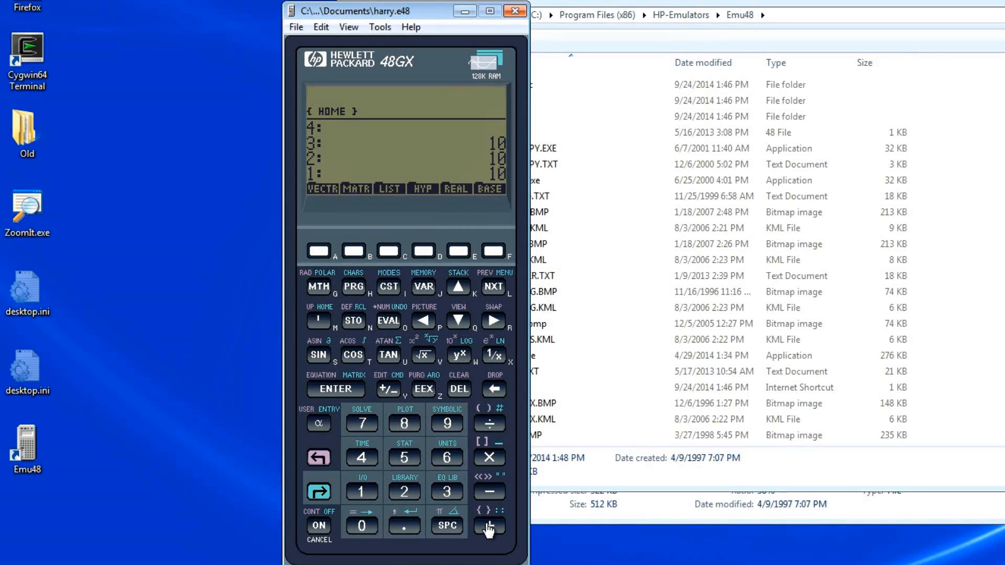
Add 5 and 5 directly from a space-separated command line without entering them onto the stack first
left_click(411, 464)
left_click(445, 528)
left_click(403, 464)
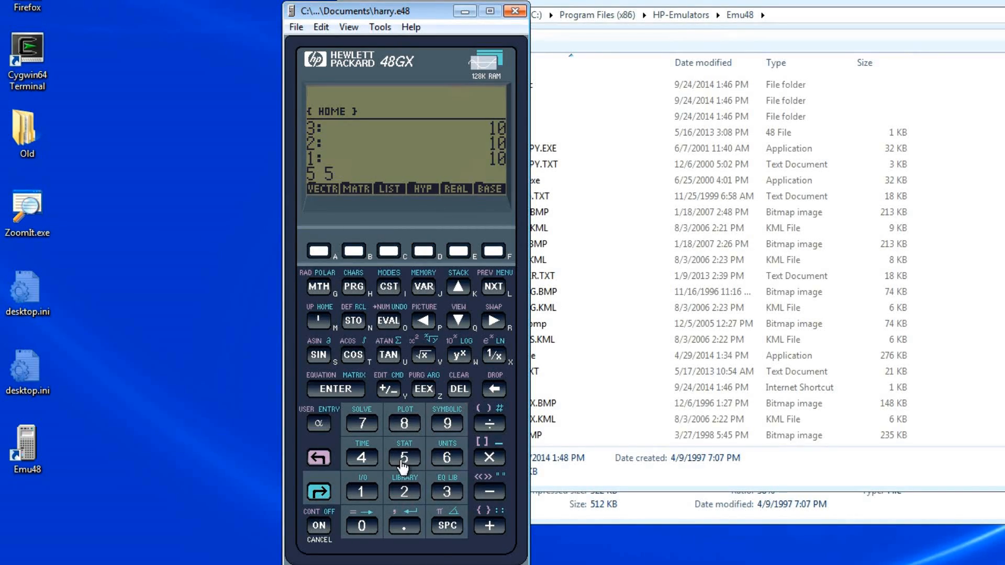
left_click(491, 526)
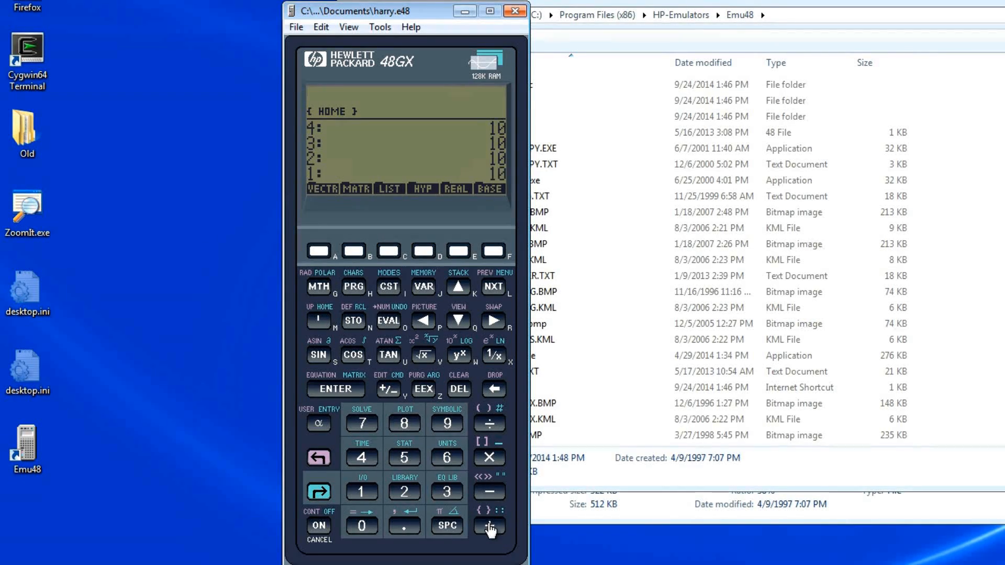
On a cleared stack, enter 5, 5 and 1 separately and drop the last entry
left_click(463, 393)
left_click(404, 459)
left_click(333, 393)
left_click(404, 459)
left_click(335, 392)
left_click(361, 492)
left_click(337, 392)
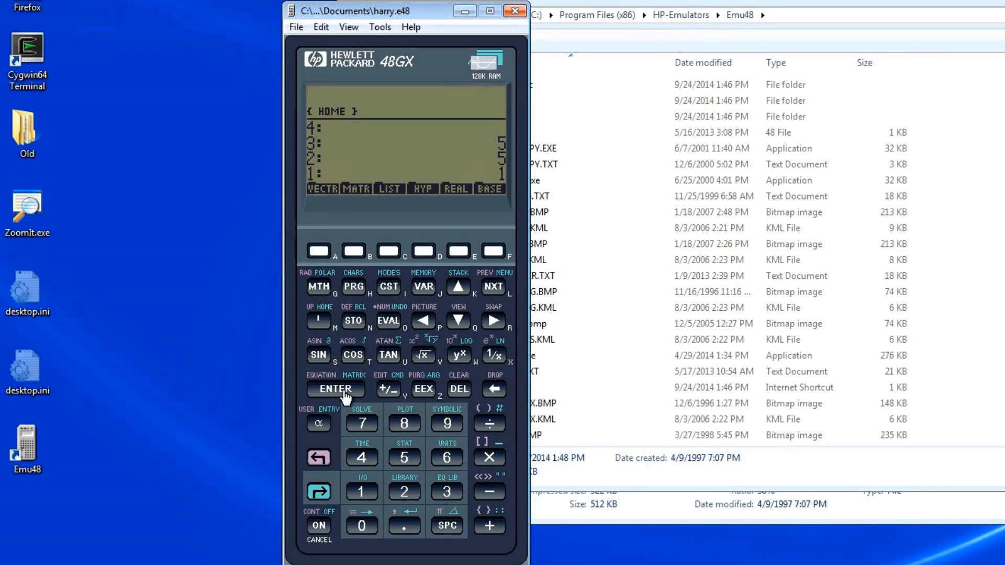
left_click(489, 391)
Clear the stack and enter 111 onto it
left_click(458, 392)
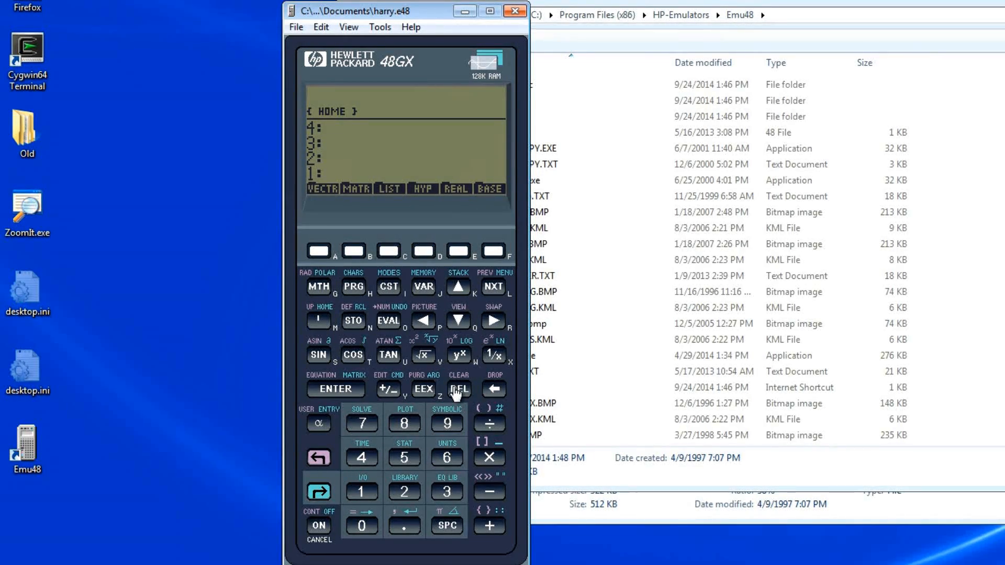
type("111")
key("Return")
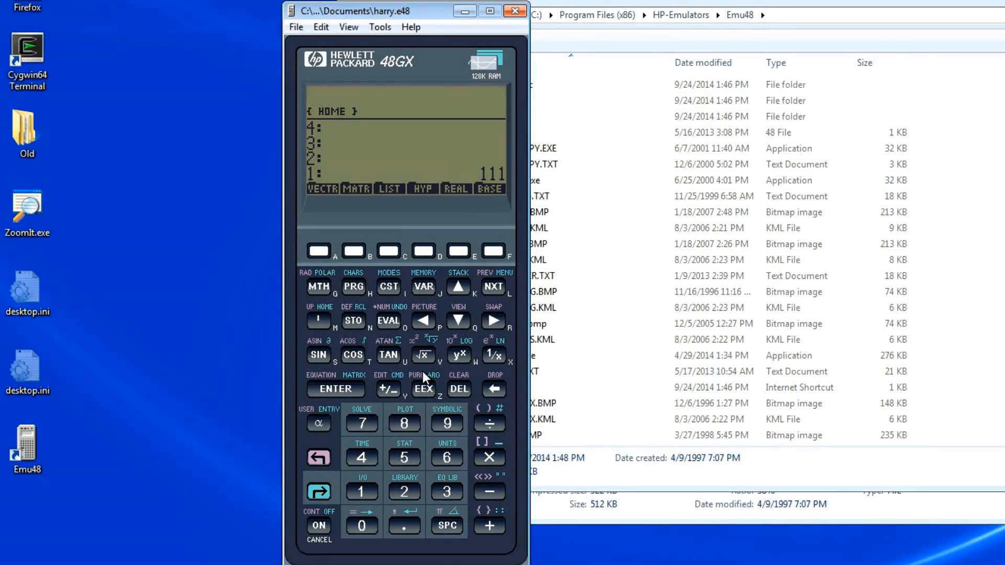